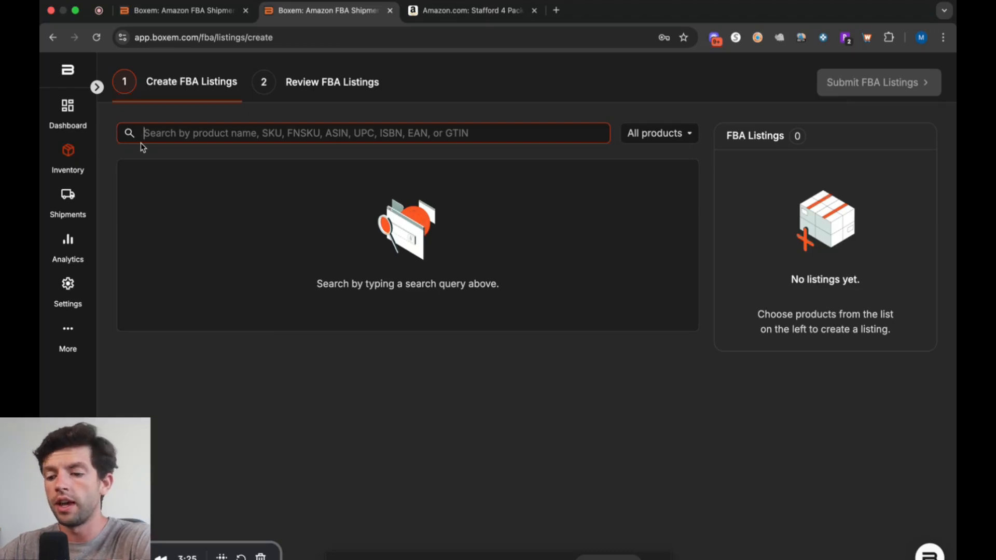
type("lego")
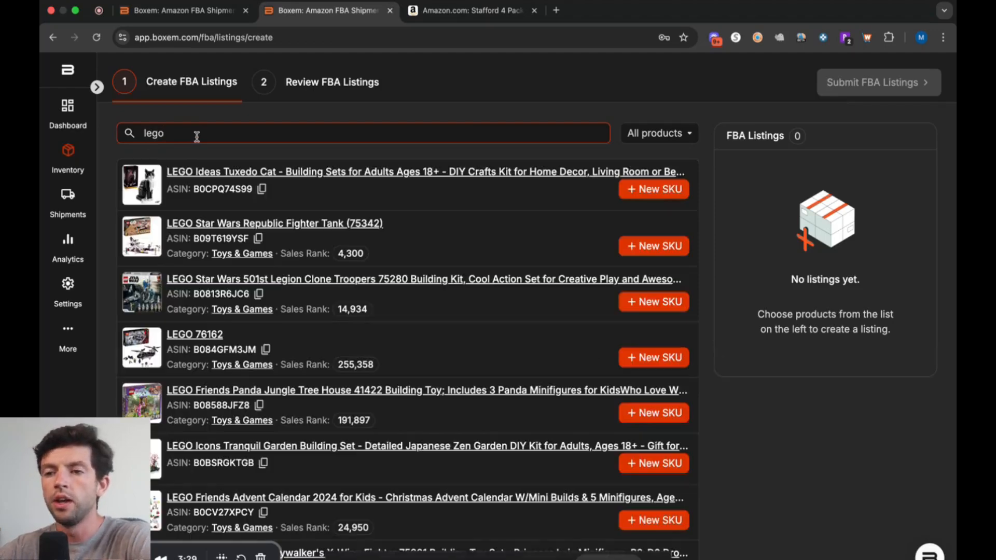
key("super+a")
key("BackSpace")
Switch to the Amazon page of the Stafford 4 Pack crew necks and copy the product's ASIN.
key("ctrl+Tab")
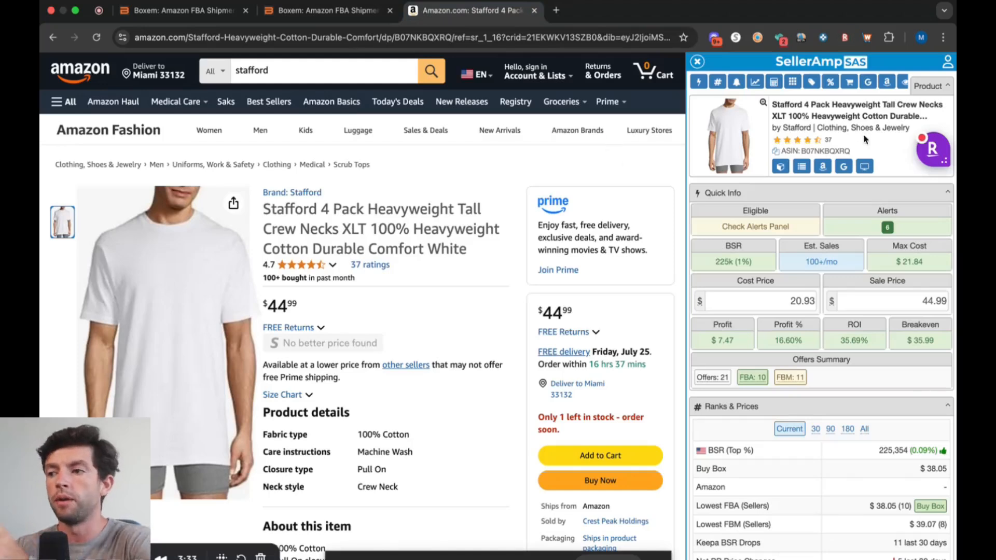
double_click(859, 150)
key("super+c")
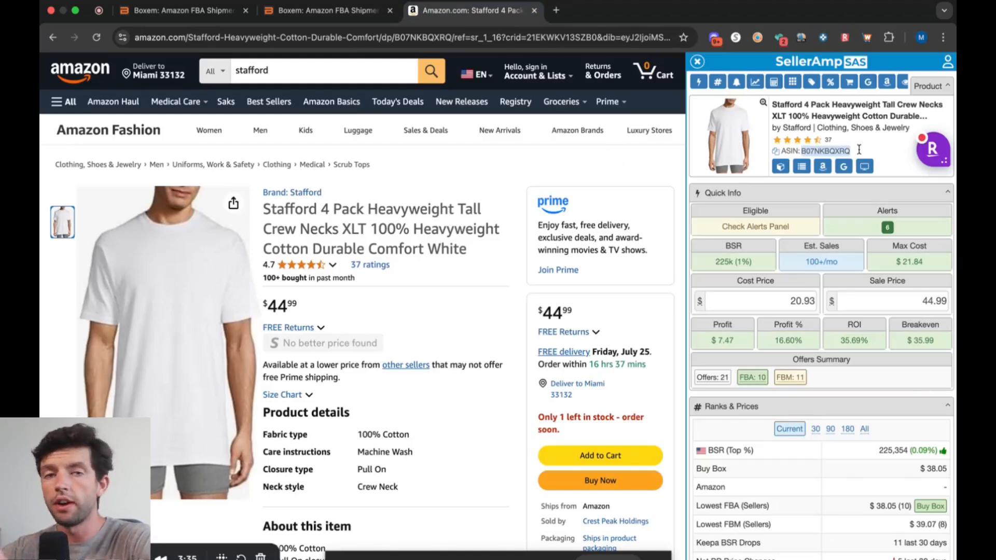
left_click(471, 40)
left_click(468, 40)
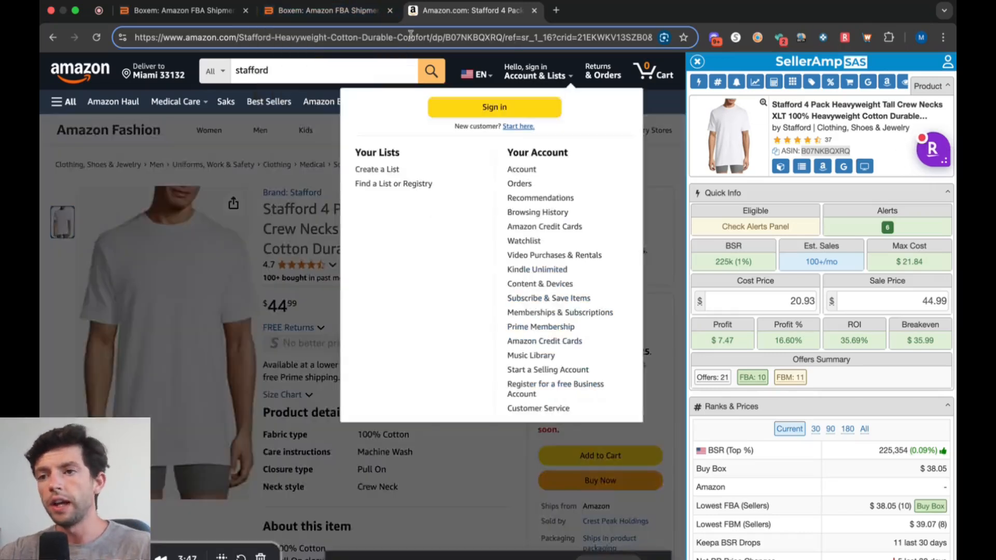
Search Boxem's FBA listing creation for ASIN B07NKBQXRQ and start a new SKU for the Stafford product.
left_click(347, 16)
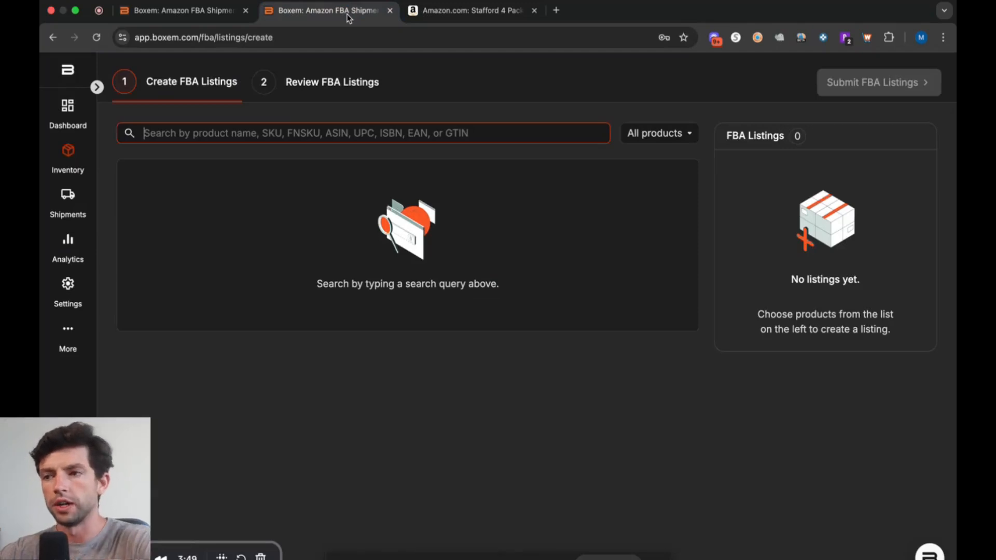
key("super+v")
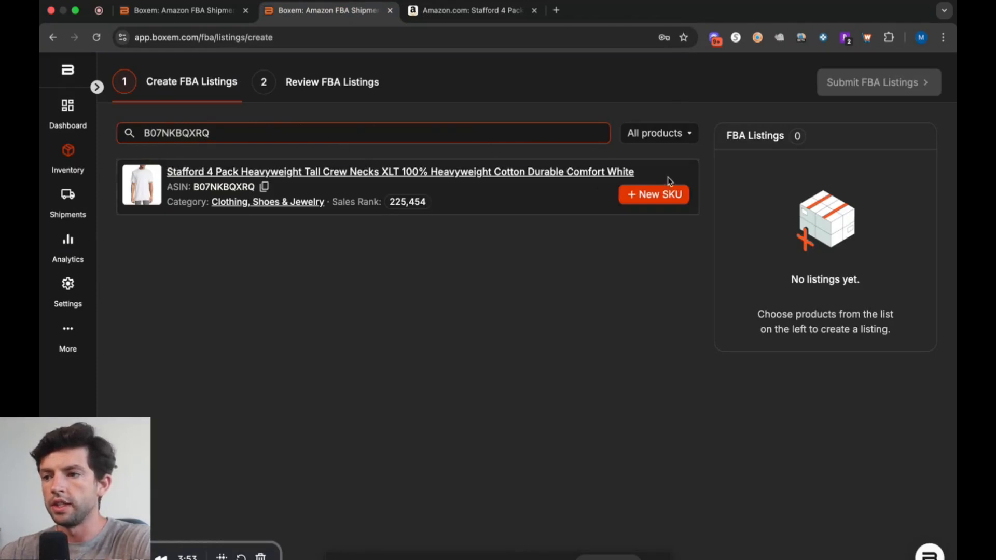
left_click(661, 196)
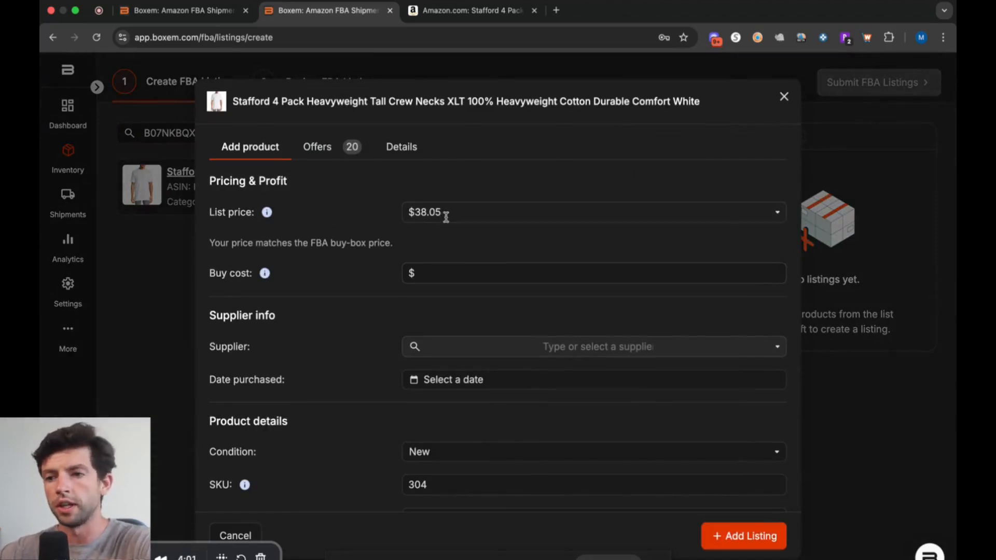
Fill in the new listing with buy cost 15.5, supplier jc penney and purchase date 7/20/2025.
scroll(445, 217, "down", 1)
left_click(469, 247)
type("15.5")
scroll(345, 302, "down", 1)
left_click(445, 309)
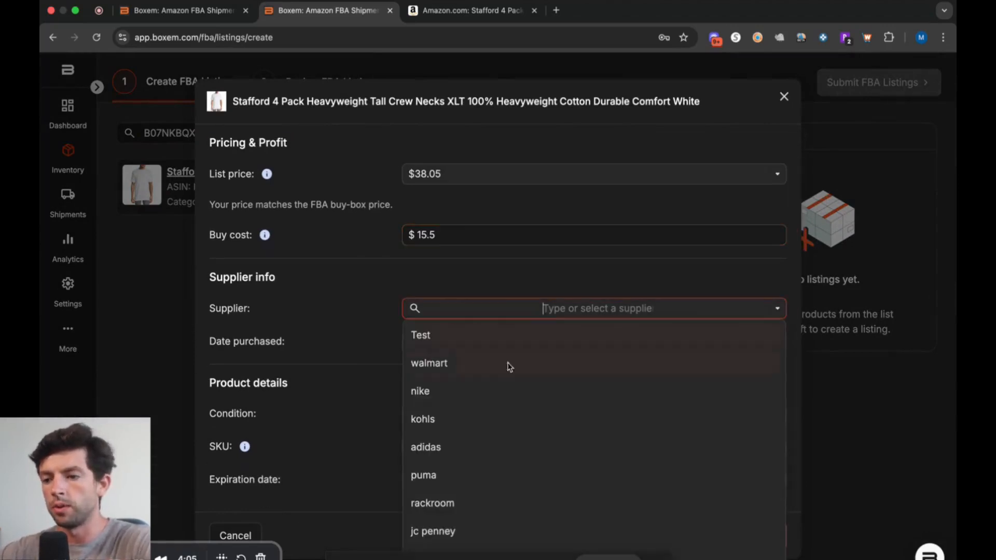
left_click(456, 531)
left_click(433, 344)
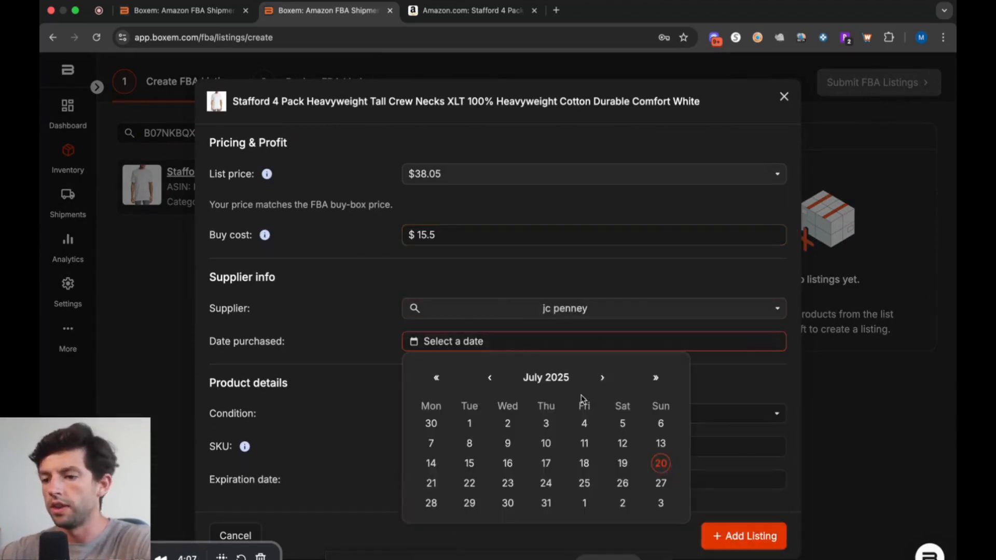
left_click(660, 463)
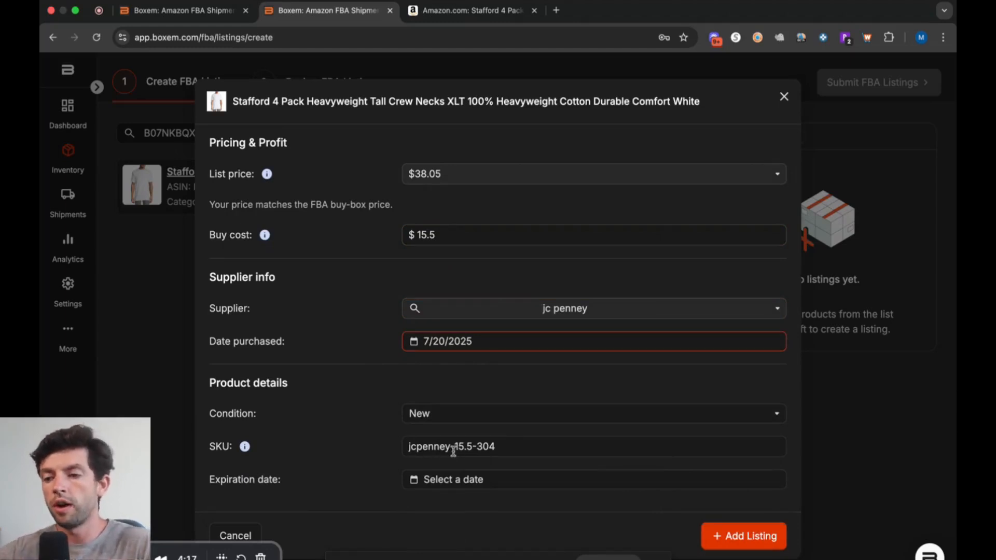
Add the completed Stafford listing to the FBA listings and submit them.
scroll(442, 450, "up", 1)
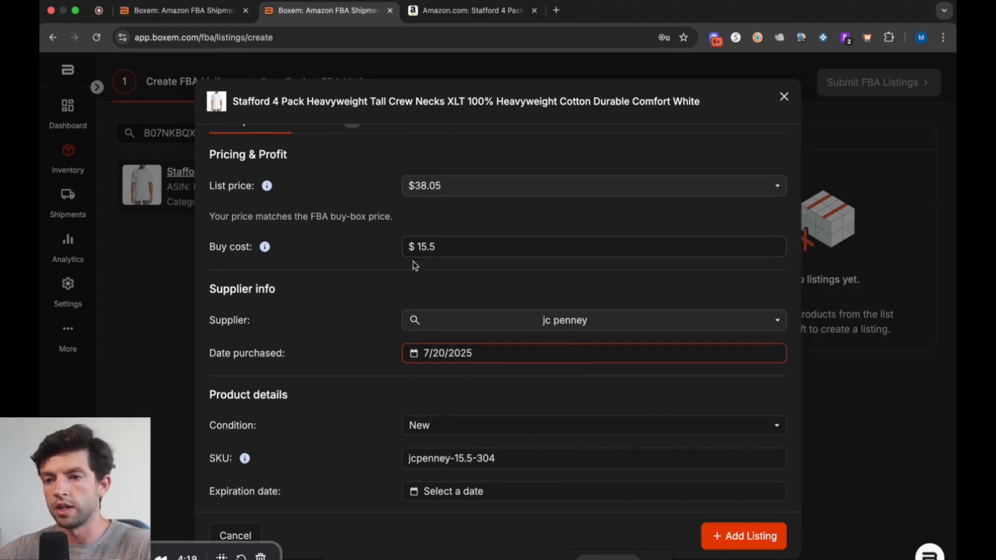
scroll(488, 370, "down", 1)
left_click(750, 535)
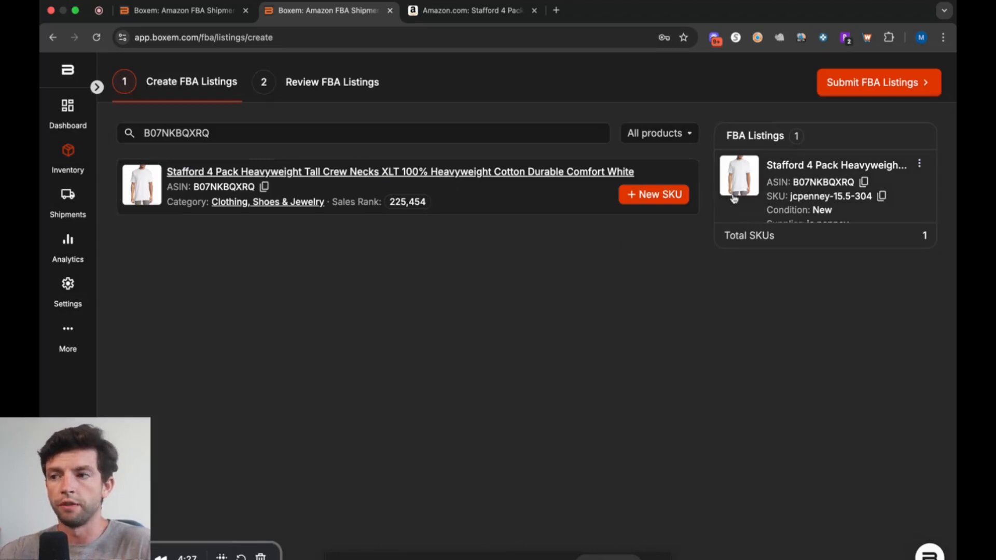
scroll(824, 196, "down", 1)
scroll(826, 196, "up", 1)
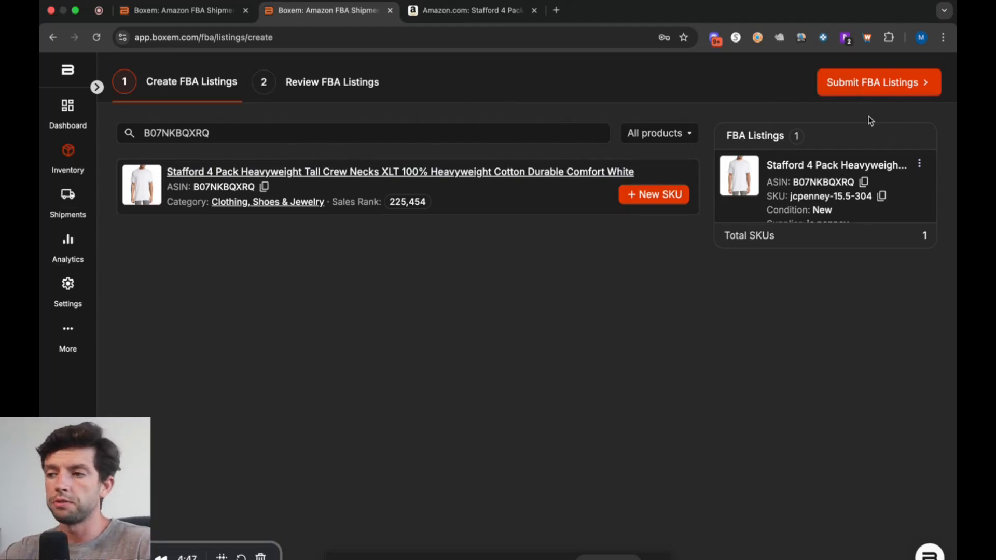
left_click(900, 83)
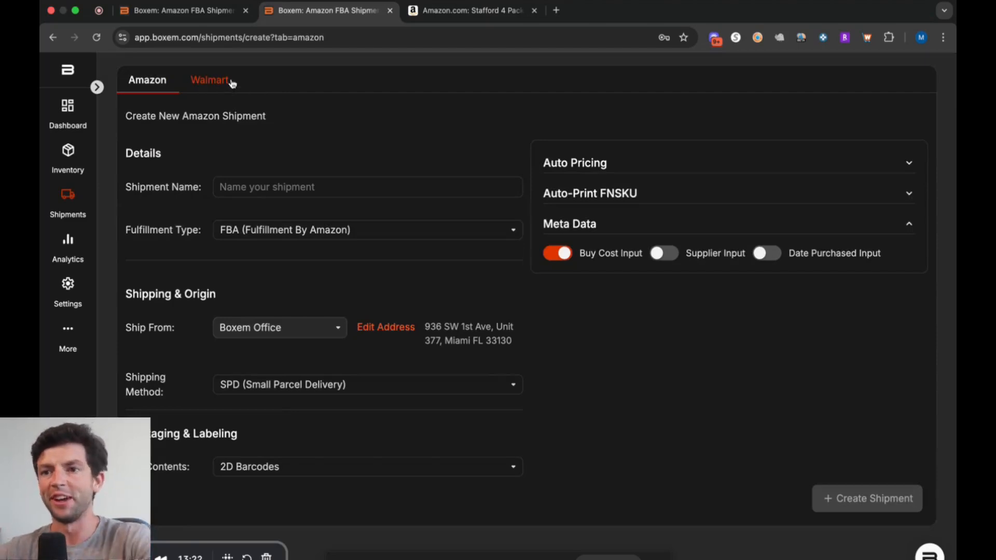
Create an Amazon shipment named EasiestShipmentVideo with the supplier and date purchased inputs enabled.
left_click(251, 183)
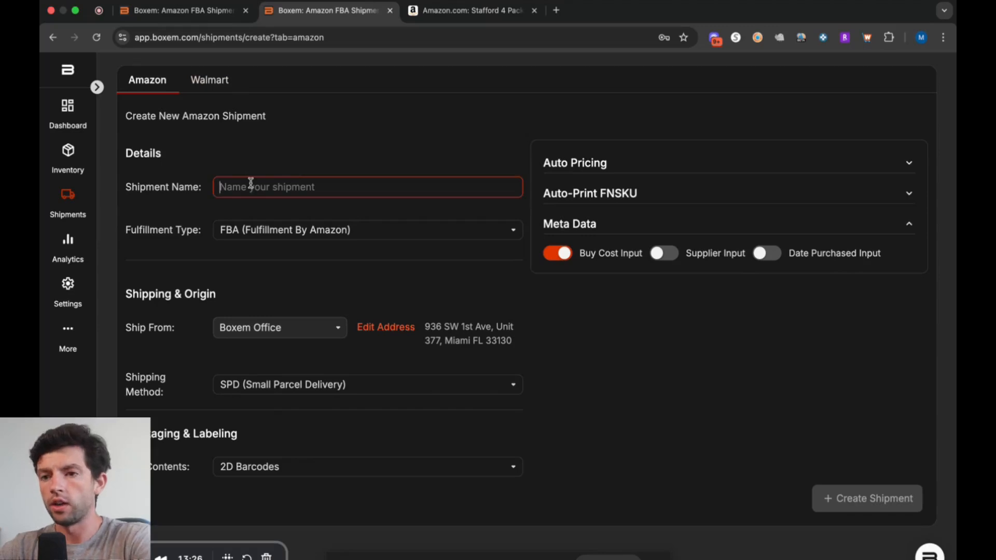
type("EasiestShipmentVideo")
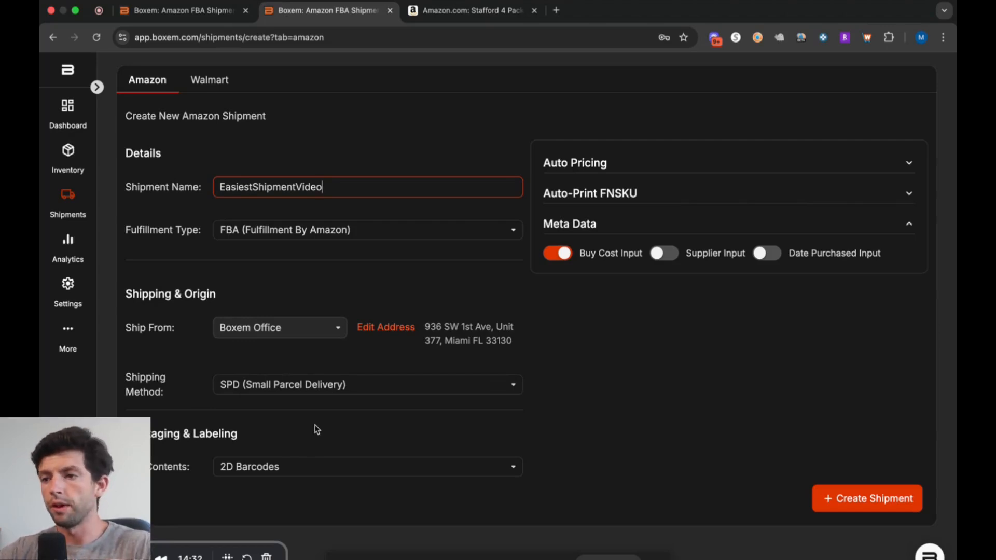
left_click(671, 256)
left_click(766, 253)
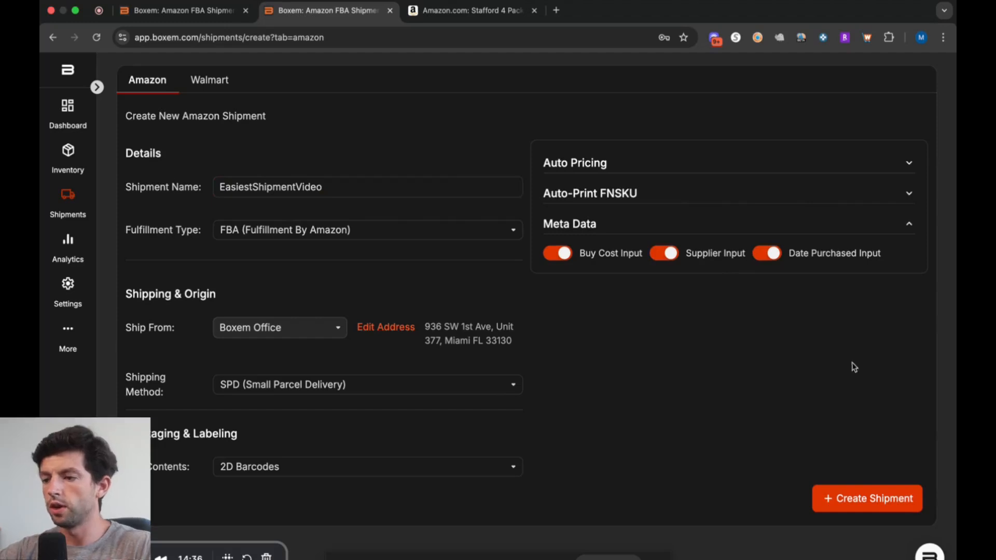
left_click(876, 499)
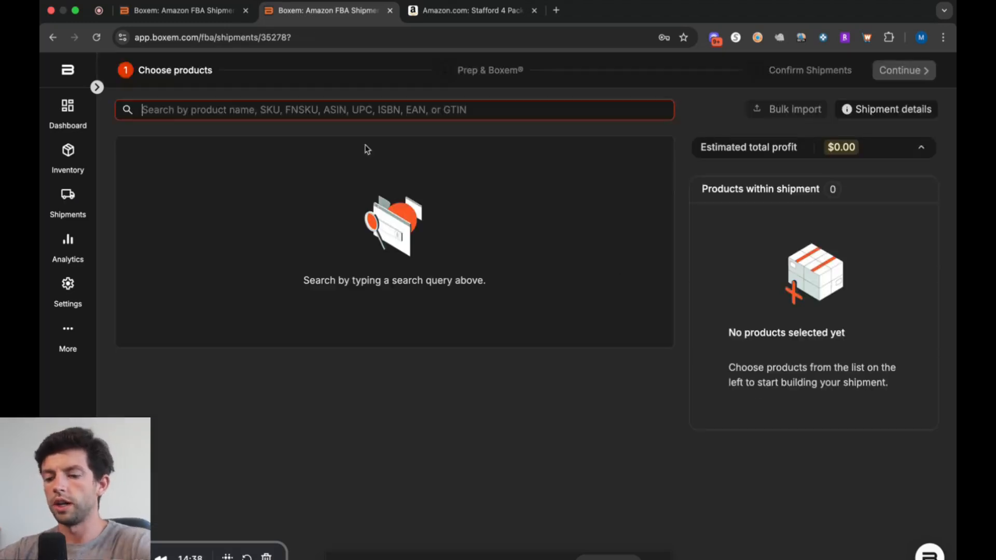
Find ASIN B07NKBQXRQ for the shipment and set its list price to the $57.5 FBA offer.
key("super+v")
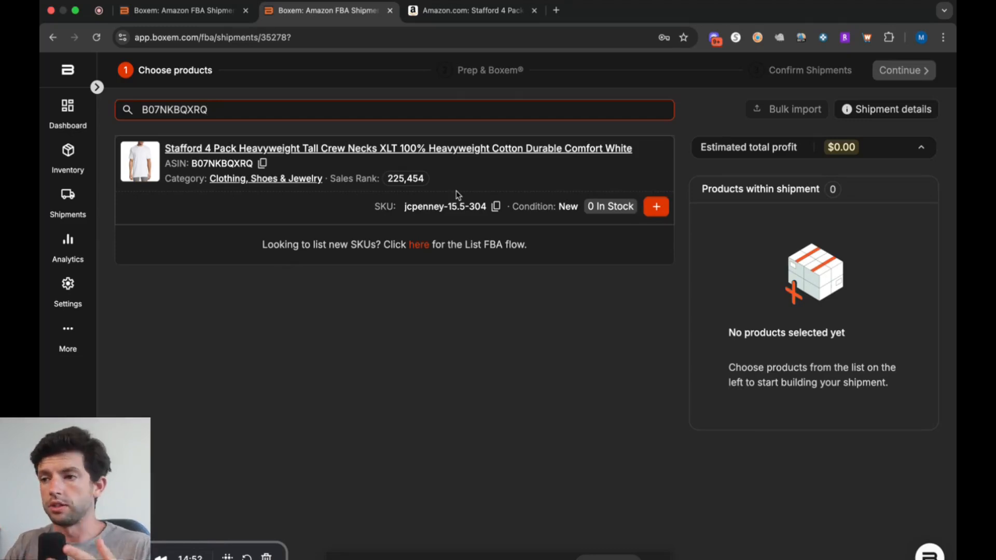
left_click(656, 208)
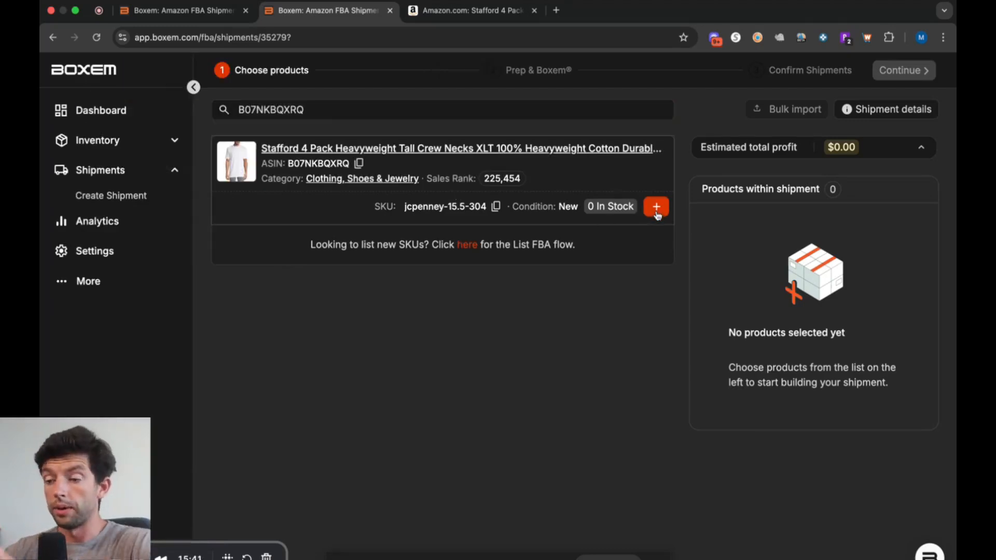
left_click(656, 209)
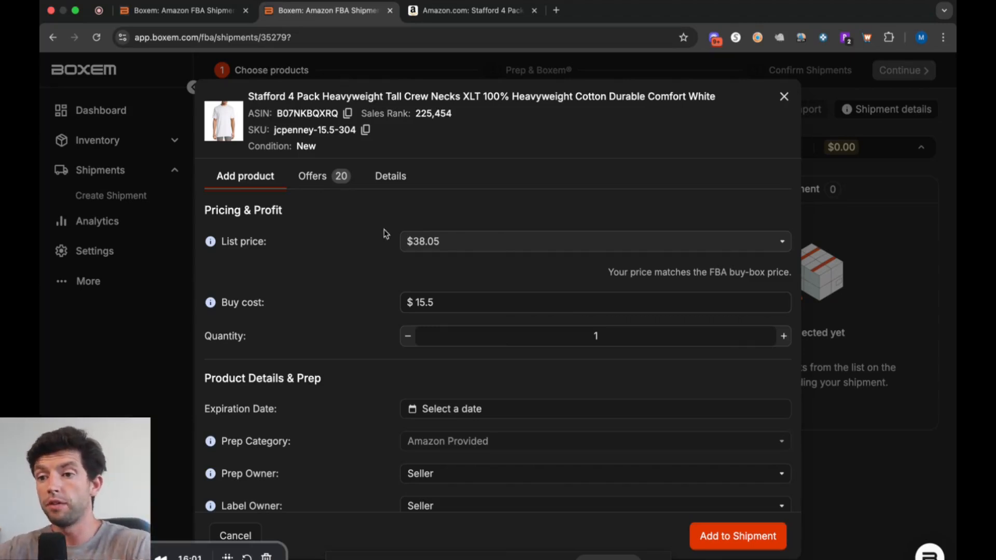
left_click(322, 178)
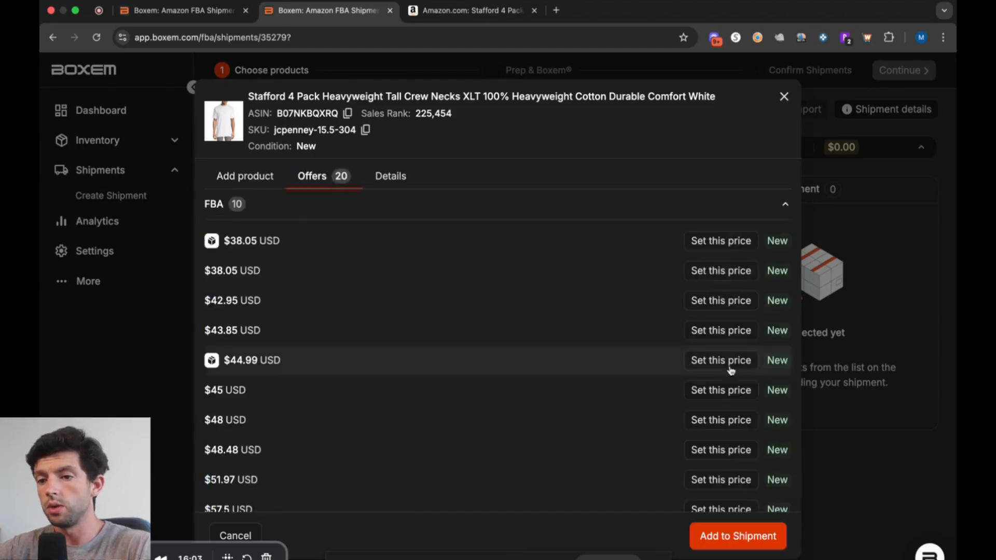
scroll(733, 363, "down", 3)
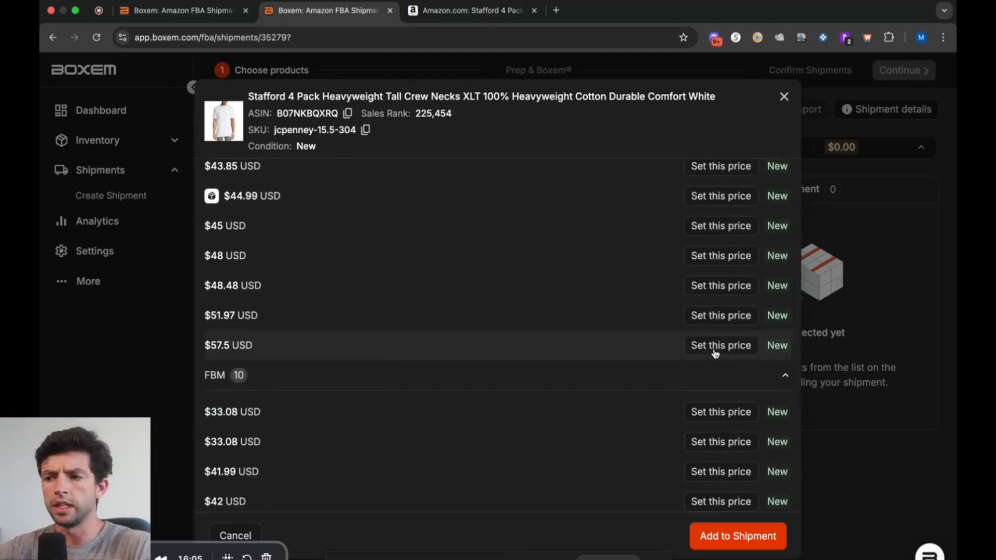
left_click(716, 348)
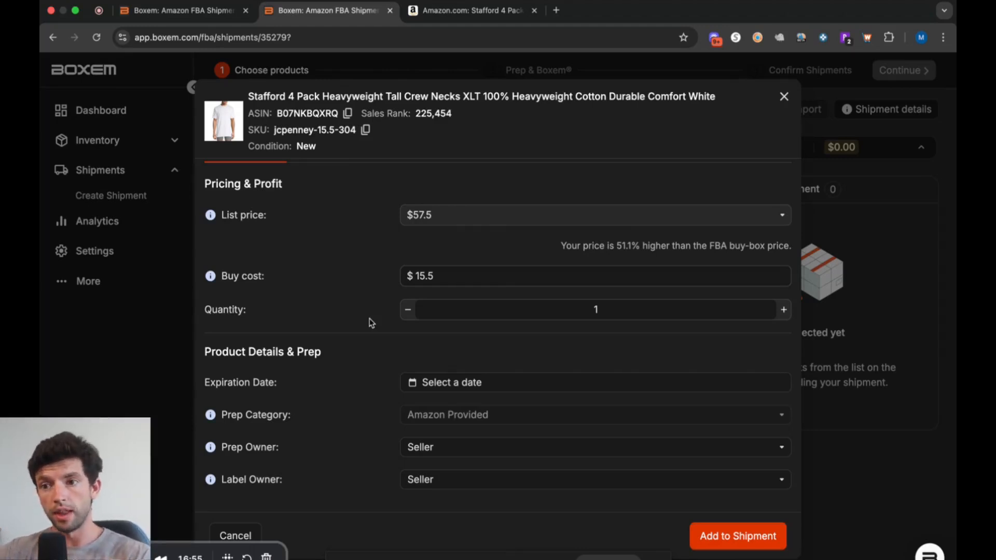
Add 20 units of the product to the shipment and continue to the Prep & Boxem stage.
left_click(601, 309)
key("BackSpace")
type("20")
left_click(328, 305)
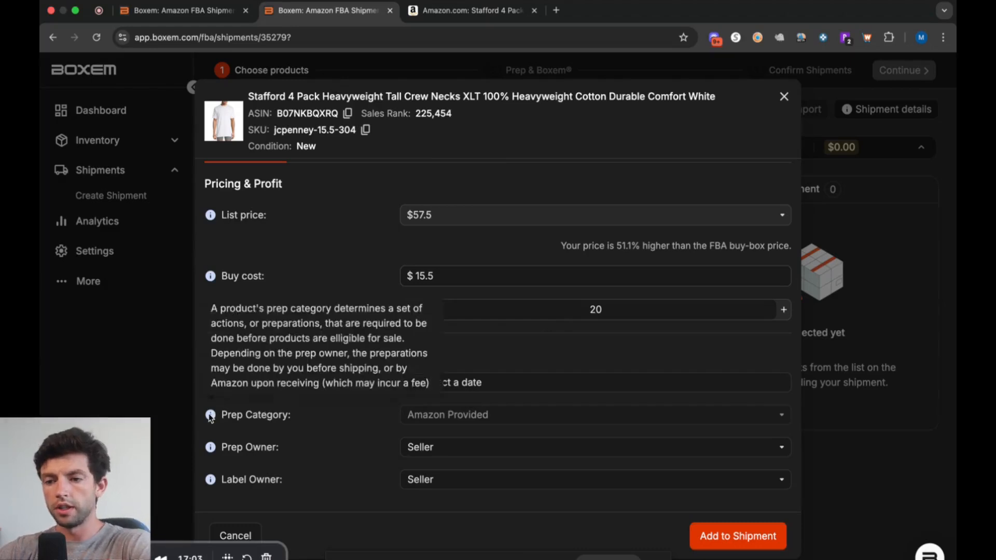
mouse_move(210, 448)
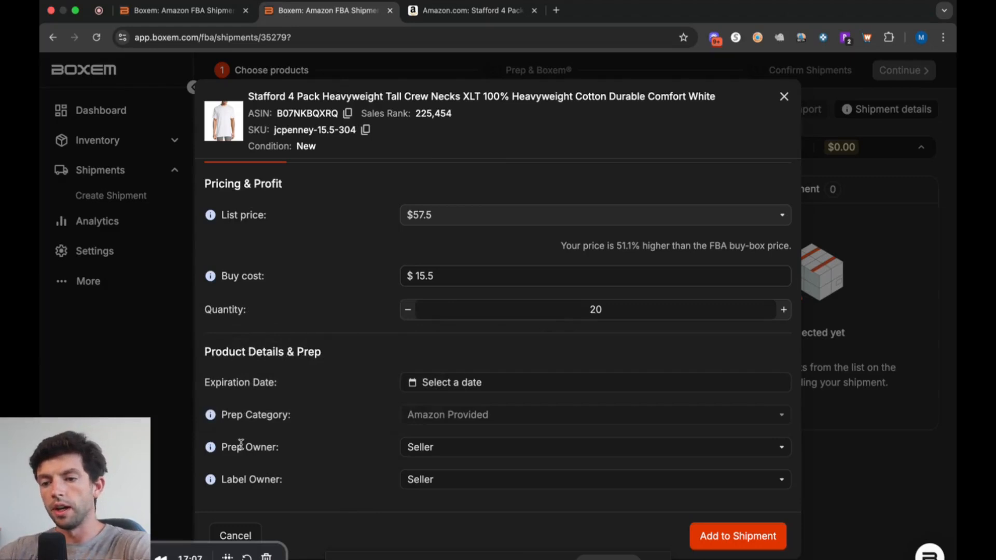
left_click(740, 537)
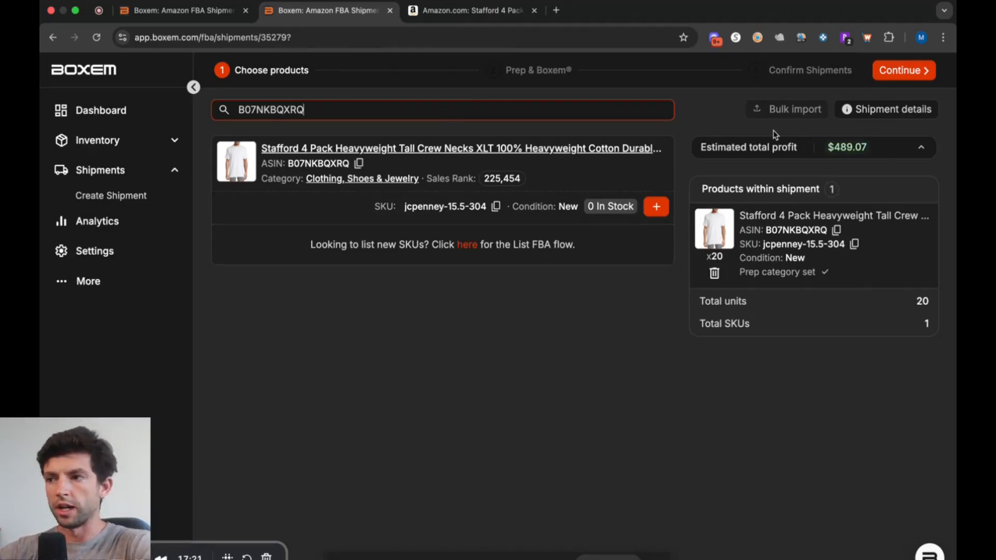
left_click(901, 72)
left_click(645, 507)
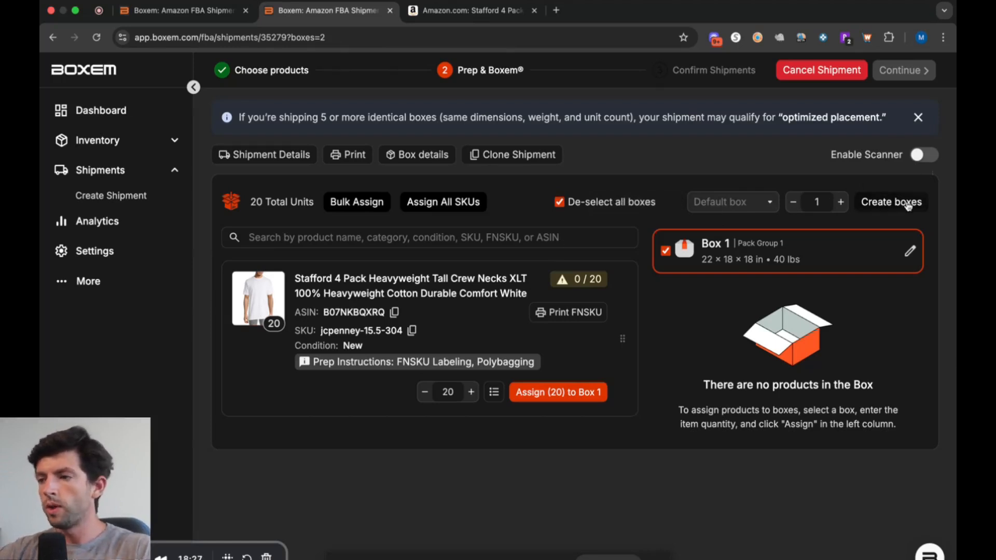
Create one more default box and split the 20 units across both boxes.
left_click(843, 206)
left_click(797, 205)
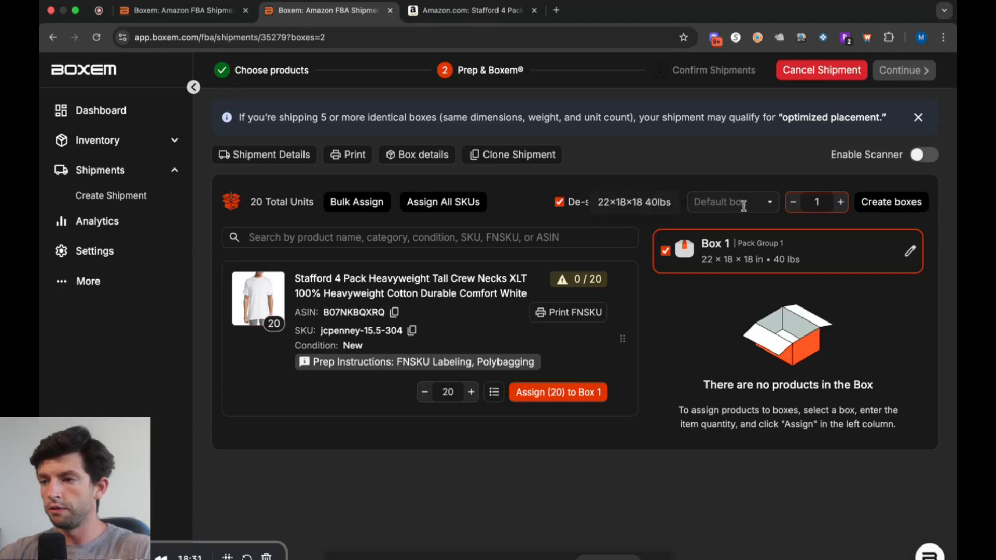
left_click(760, 201)
left_click(659, 183)
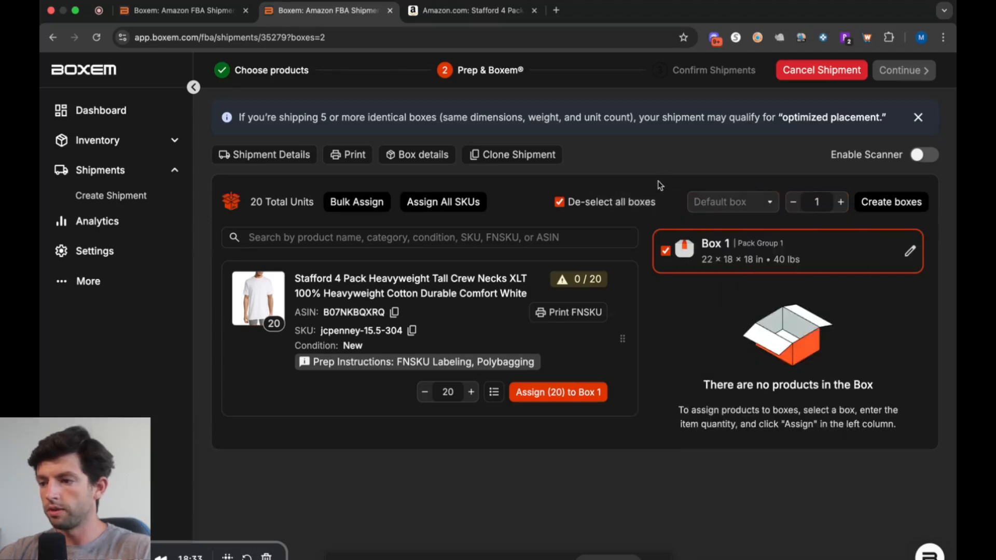
left_click(769, 203)
left_click(649, 385)
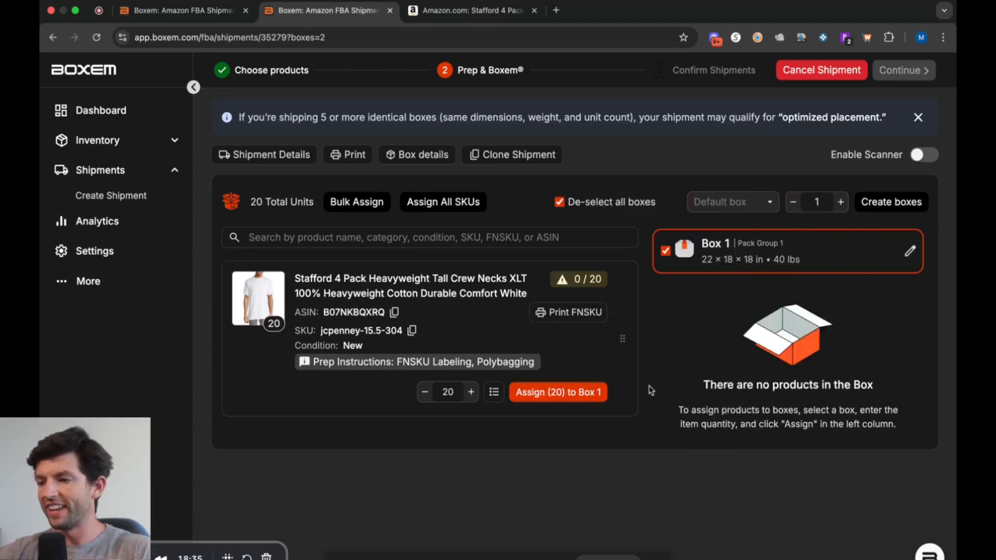
left_click(892, 207)
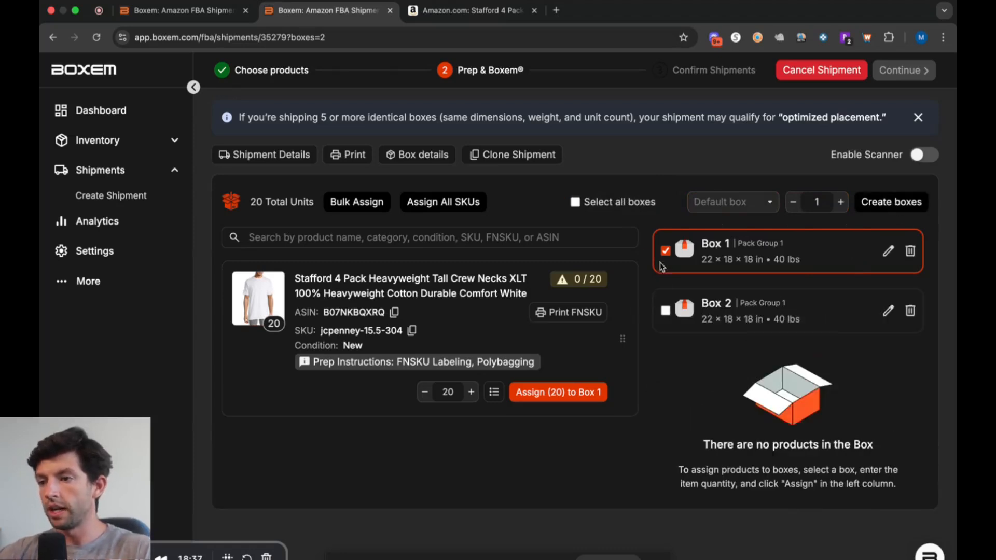
left_click(574, 202)
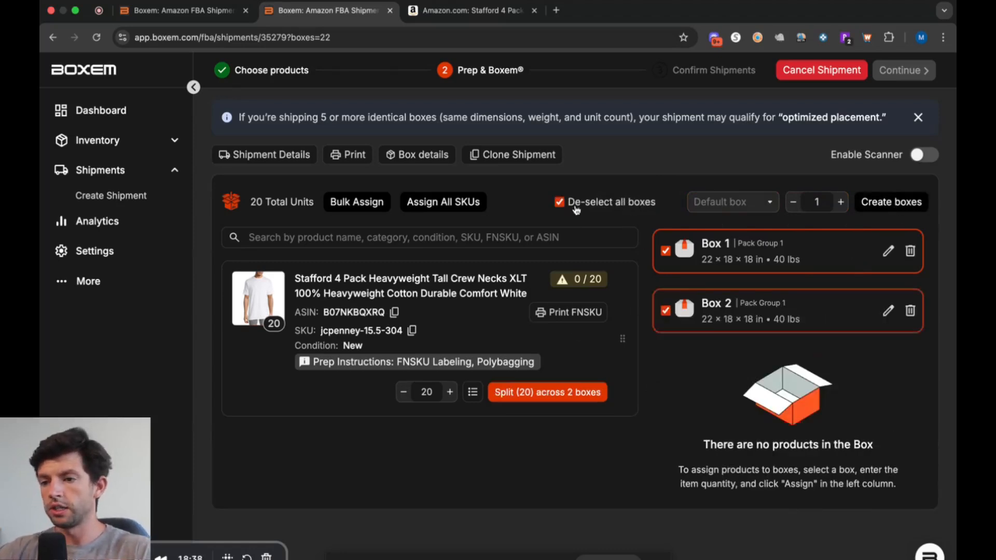
left_click(536, 399)
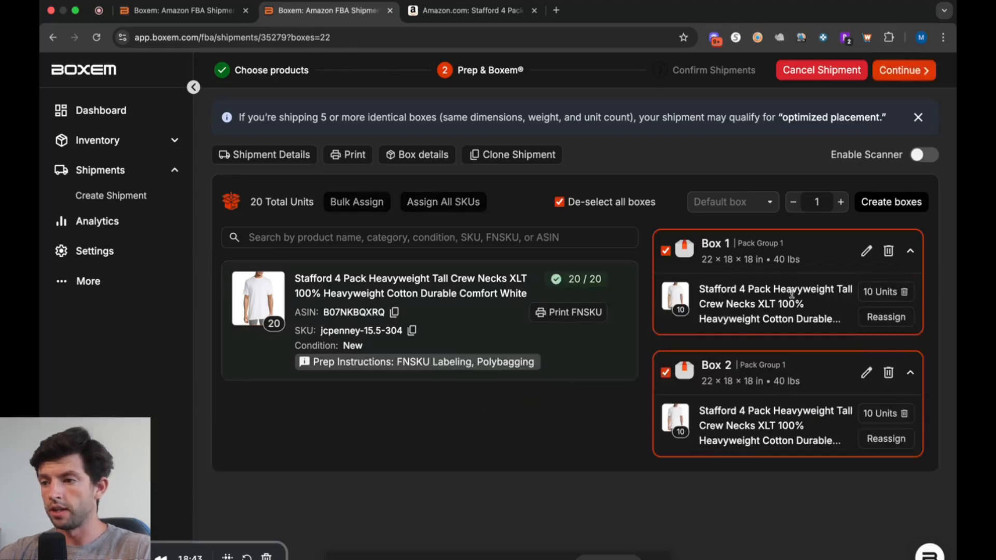
Set the weight of both Box 1 and Box 2 to 10 lb.
left_click(865, 251)
double_click(442, 192)
type("10")
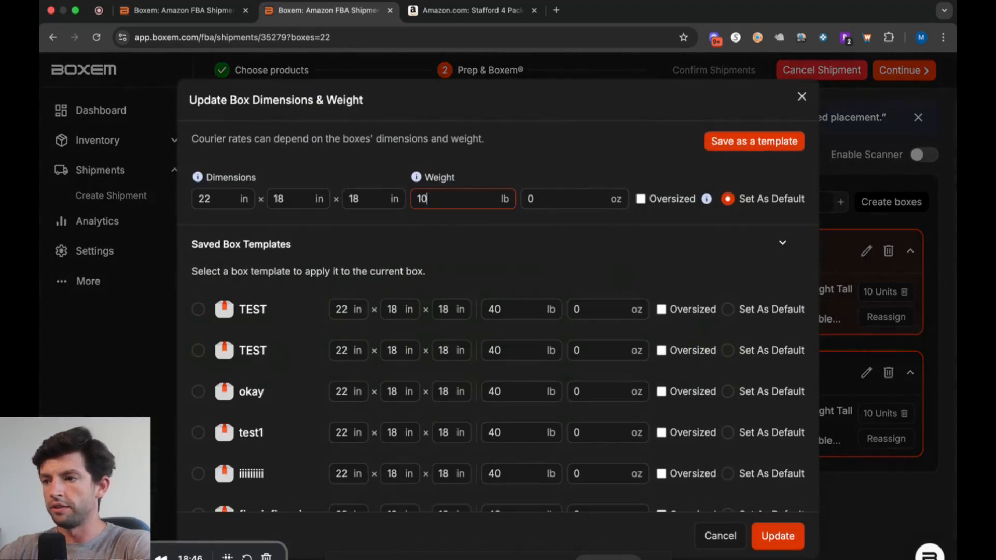
left_click(769, 541)
left_click(866, 372)
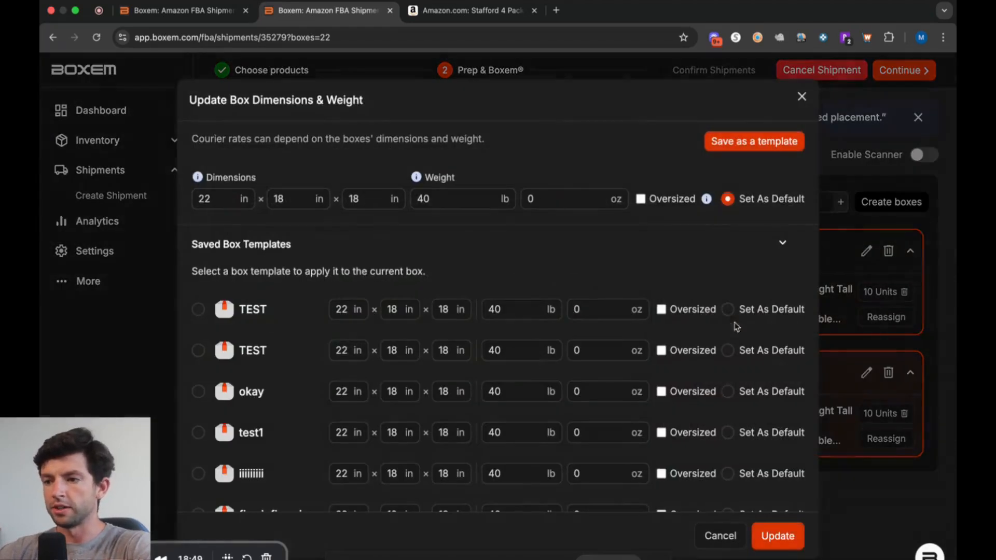
double_click(422, 199)
type("10")
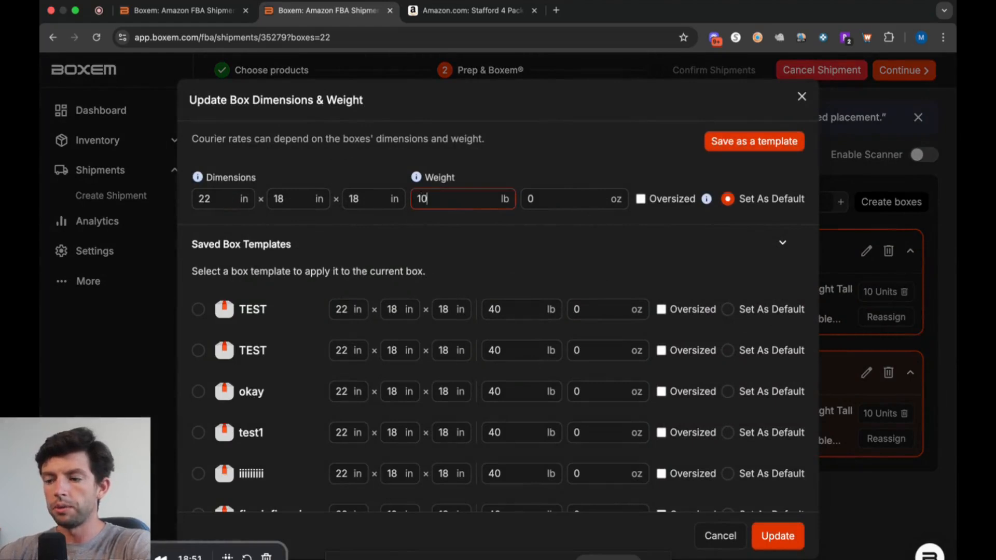
left_click(777, 536)
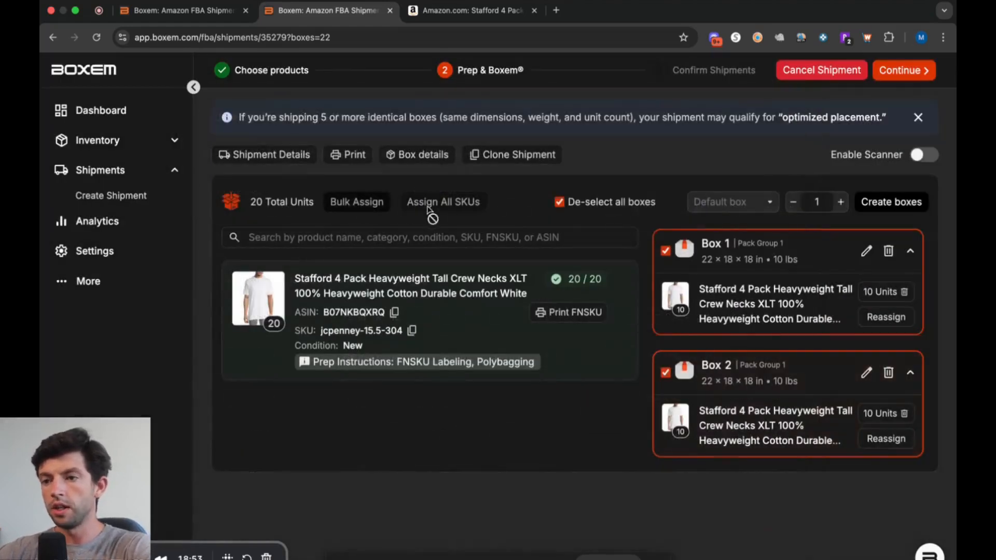
Review the combined box details and the FNSKU label print options without changing anything.
left_click(418, 155)
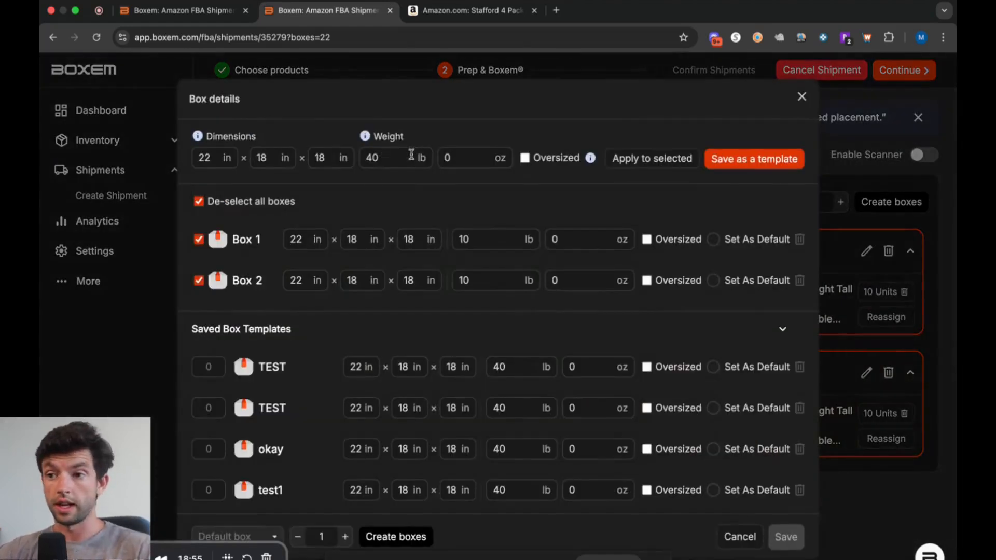
left_click(801, 97)
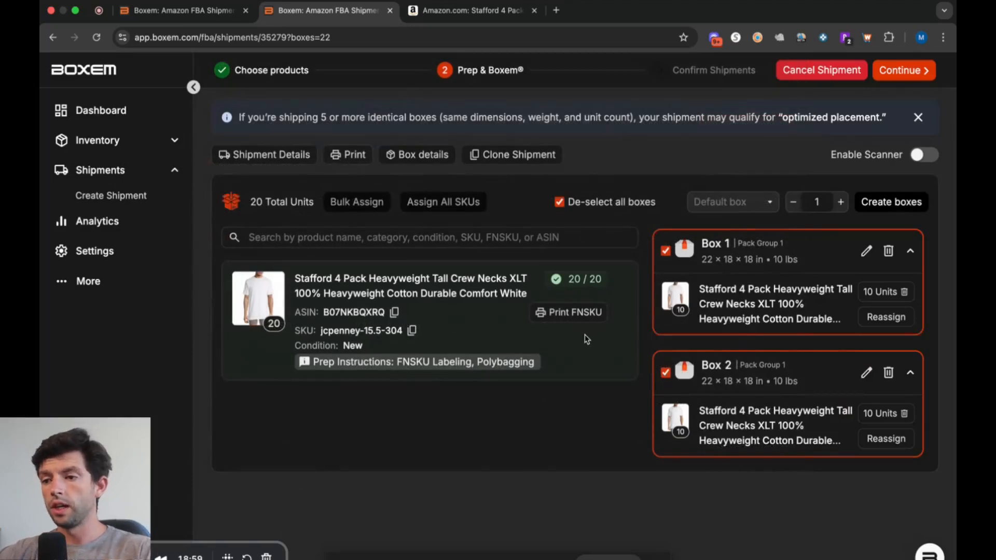
left_click(337, 154)
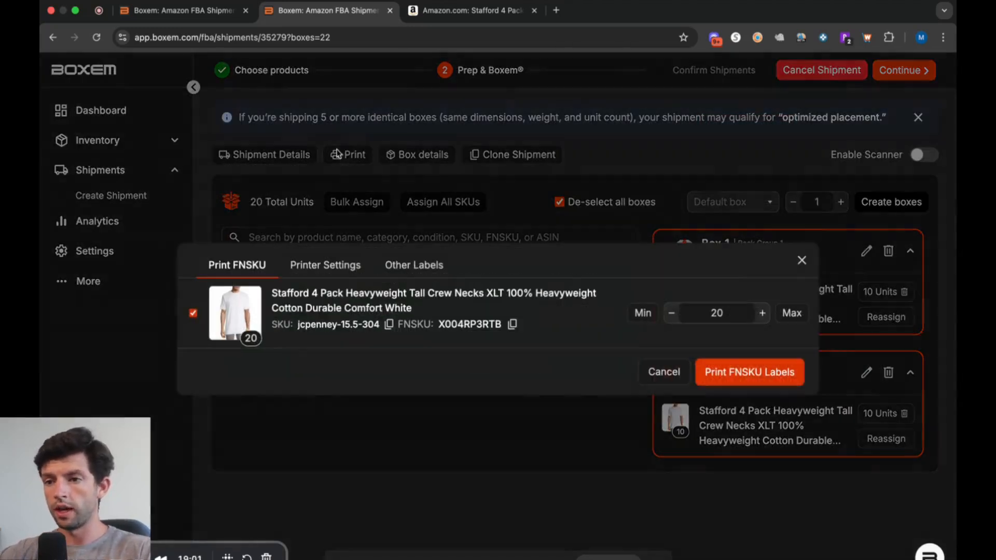
left_click(668, 371)
Look through the other printable label types: Sold as Set, Suffocation, Fragile and Custom.
left_click(348, 154)
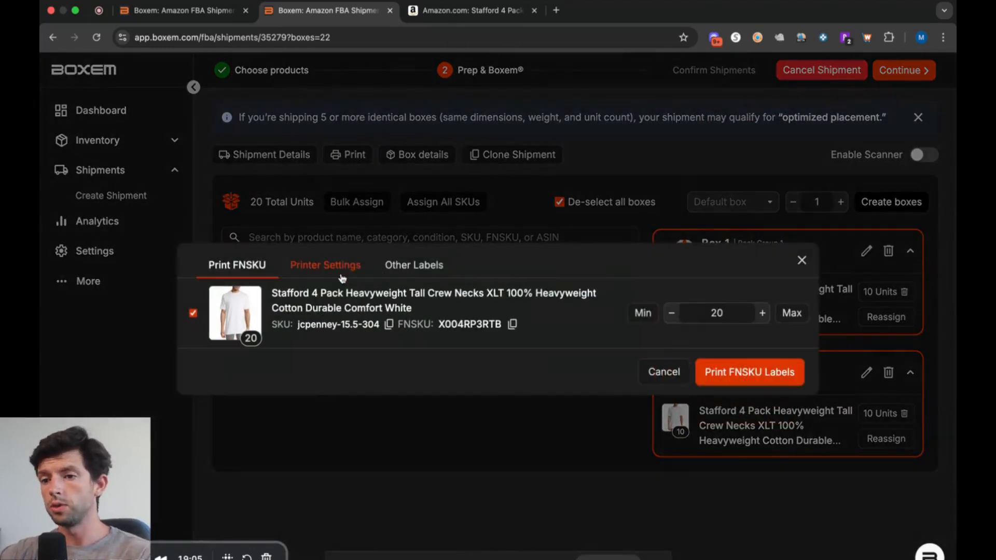
left_click(412, 265)
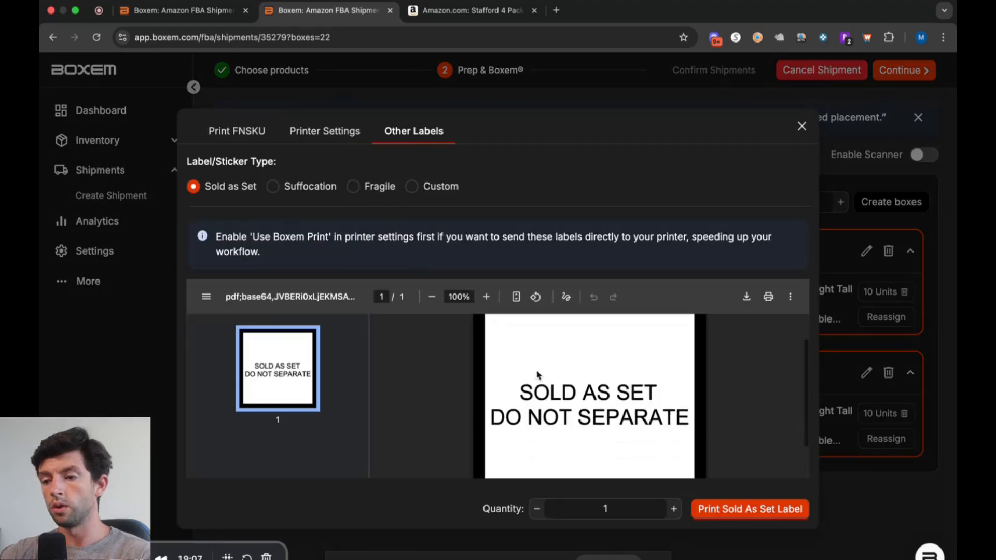
left_click(273, 187)
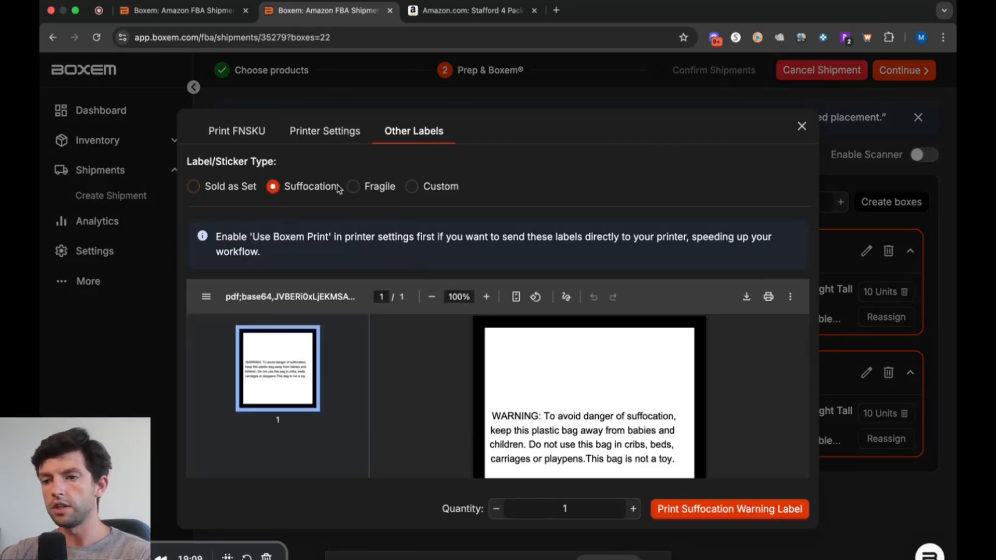
left_click(353, 186)
left_click(411, 186)
Preview a custom label with the text "boxem customer", clear the text and close the print options.
left_click(354, 317)
type("boxem customer")
scroll(588, 406, "down", 2)
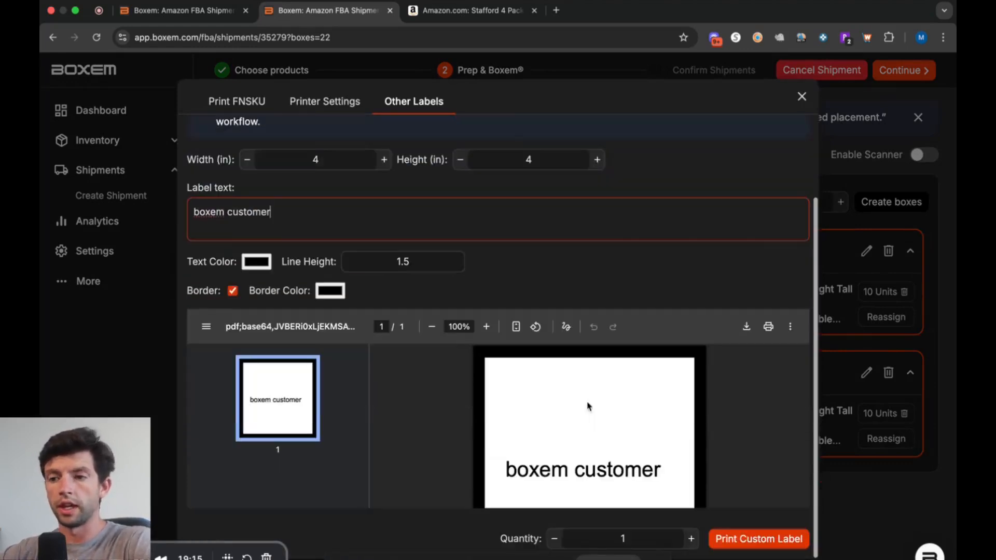
key("BackSpace")
key("BackSpace")
key("BackSpace")
key("BackSpace")
key("BackSpace")
key("BackSpace")
key("BackSpace")
key("BackSpace")
key("BackSpace")
key("BackSpace")
key("BackSpace")
key("BackSpace")
key("BackSpace")
key("BackSpace")
left_click(801, 96)
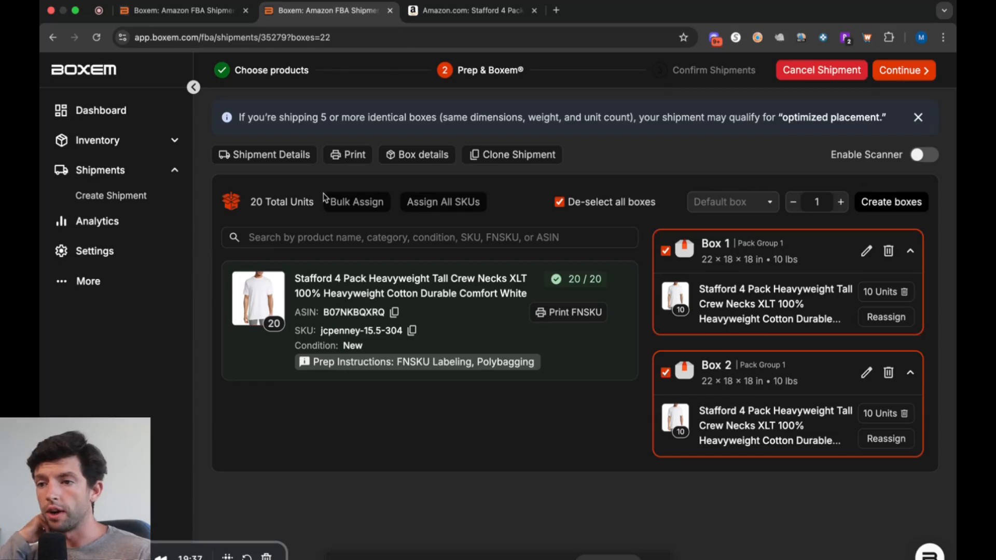
Print the FNSKU labels for the Stafford T-shirt pack and open the downloaded label PDF.
left_click(573, 313)
left_click(615, 390)
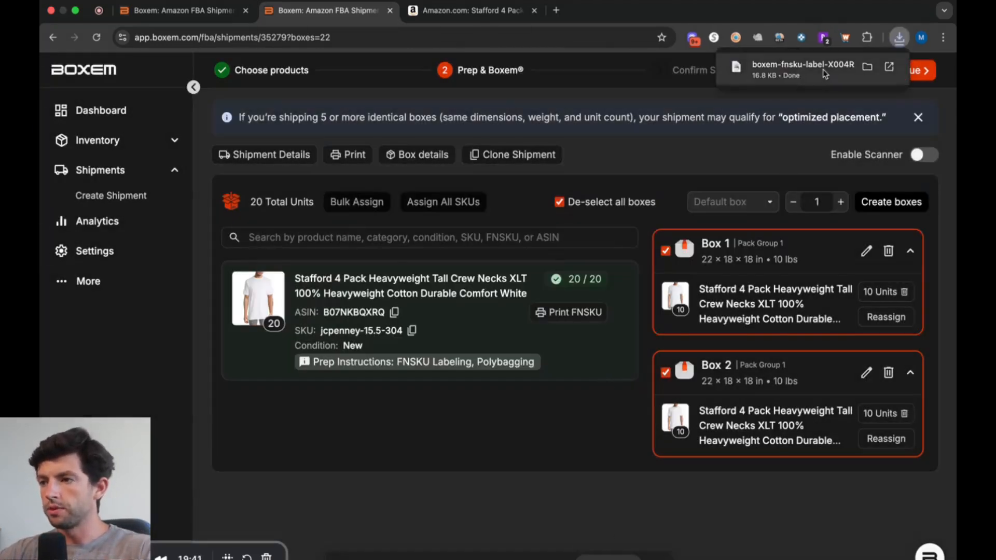
left_click(808, 70)
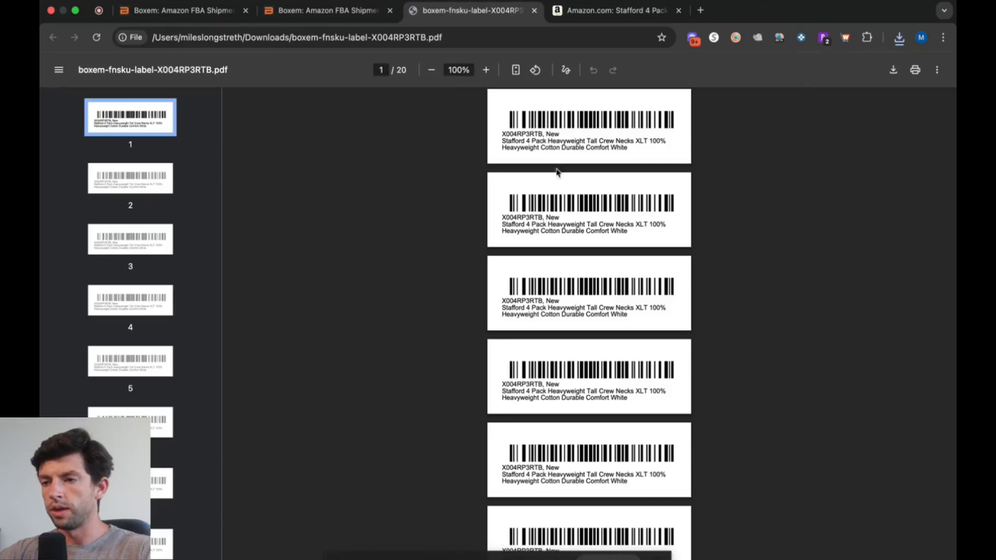
Return to the shipment and submit its pack groups to request placement options.
left_click(352, 13)
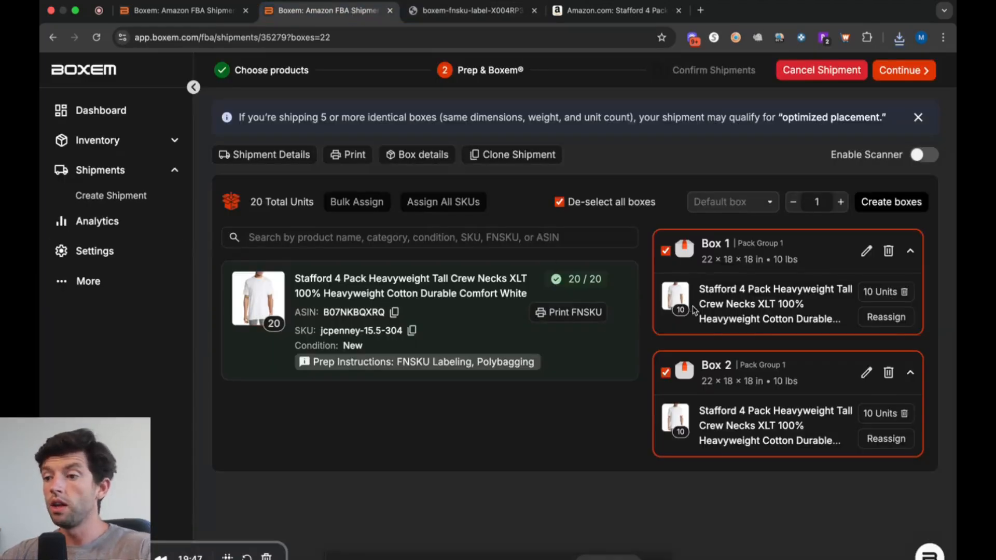
left_click(912, 76)
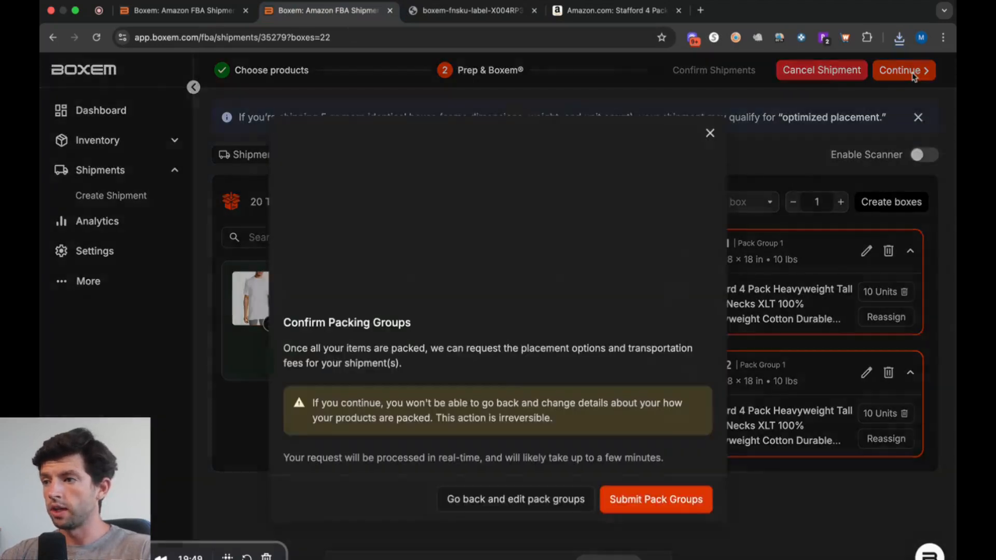
left_click(662, 498)
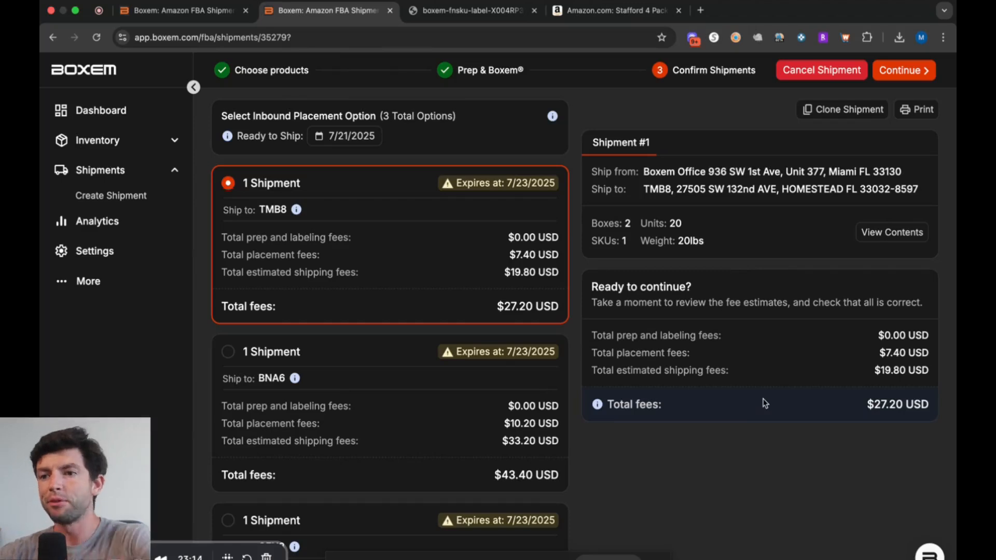
Compare the fees of the TMB8, BNA6 and GEU3 inbound placement options, ending with TMB8 selected.
scroll(573, 245, "down", 3)
scroll(349, 251, "up", 3)
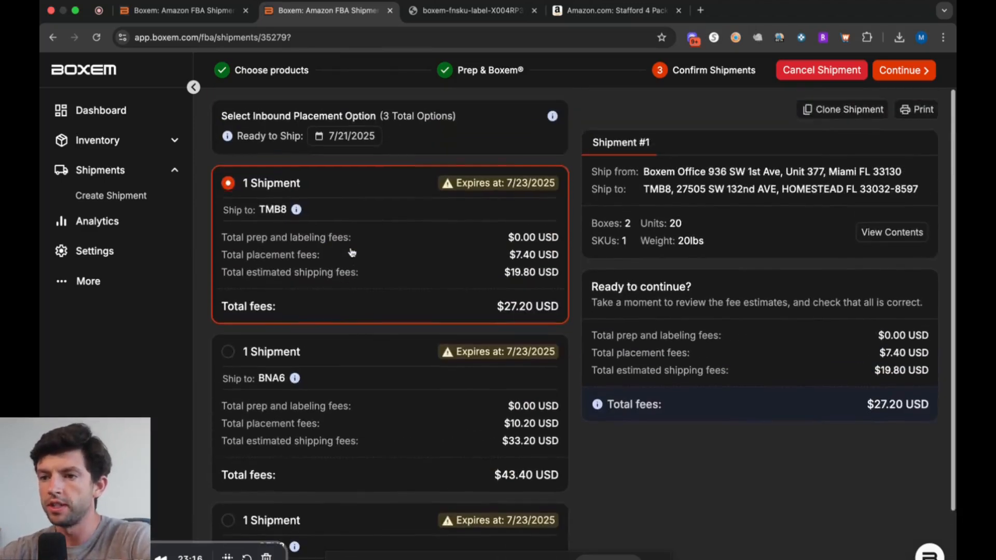
left_click(228, 353)
scroll(231, 353, "down", 3)
left_click(229, 437)
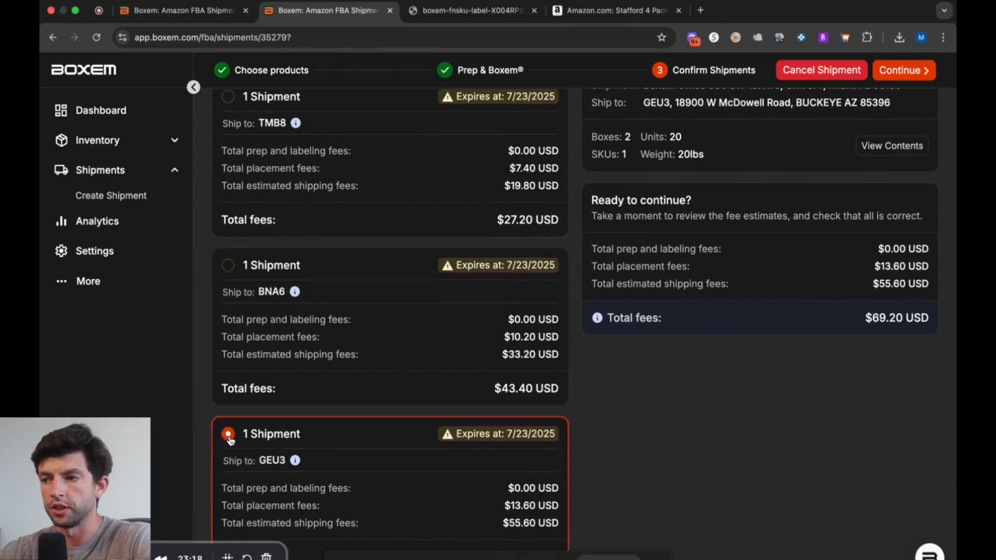
scroll(248, 420, "up", 3)
left_click(228, 351)
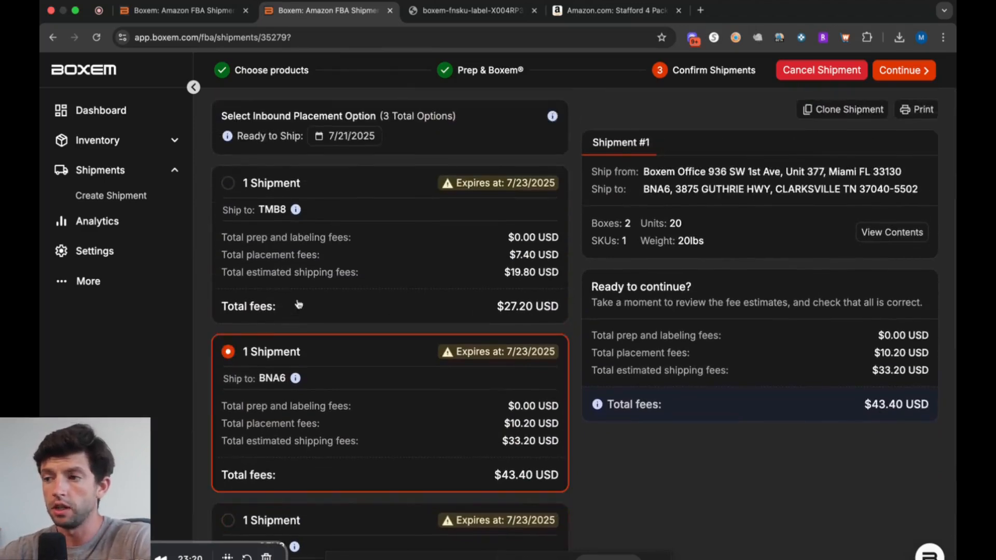
left_click(229, 184)
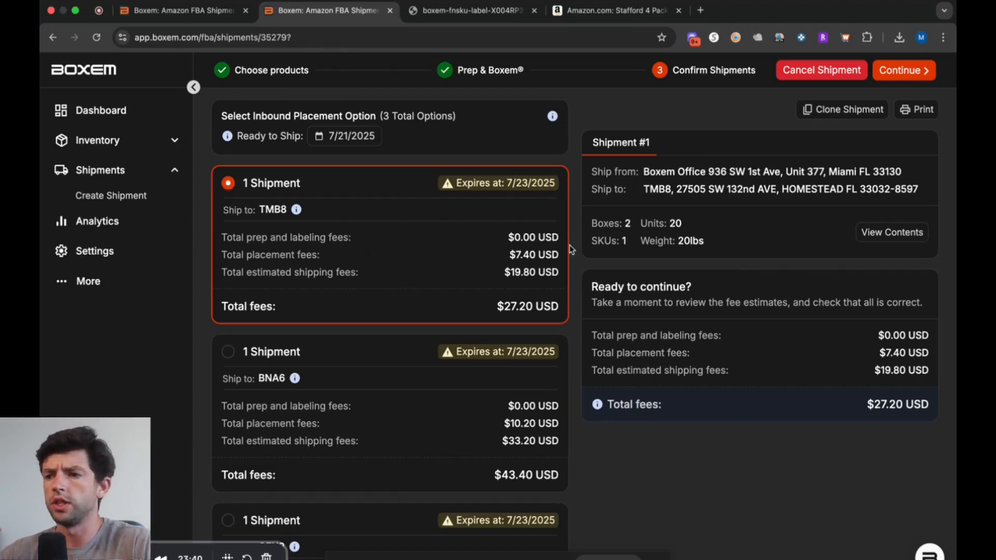
Check the shipment's box count and total fees, and confirm the TMB8 placement option with its shipping charges.
left_click_drag(714, 246, 673, 243)
left_click_drag(940, 411, 852, 410)
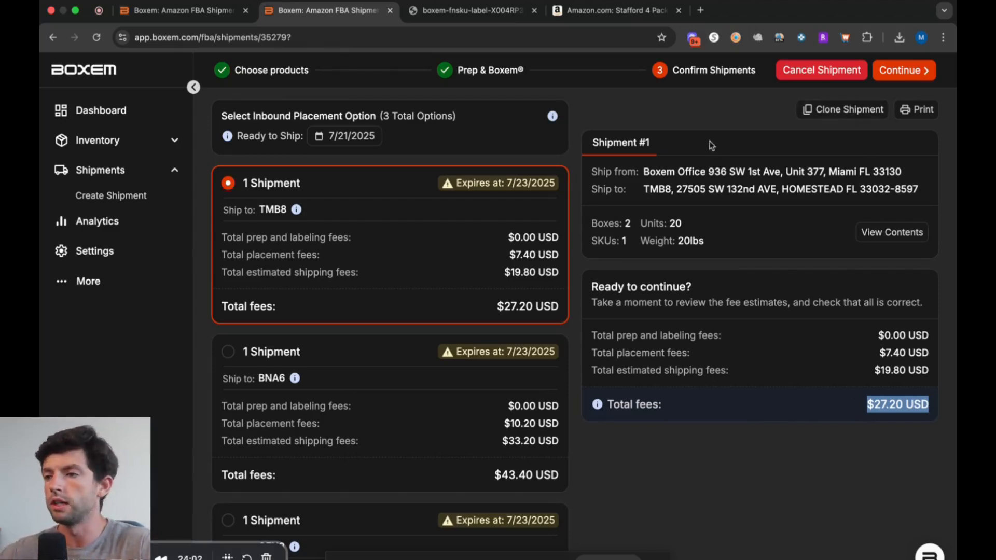
left_click(892, 73)
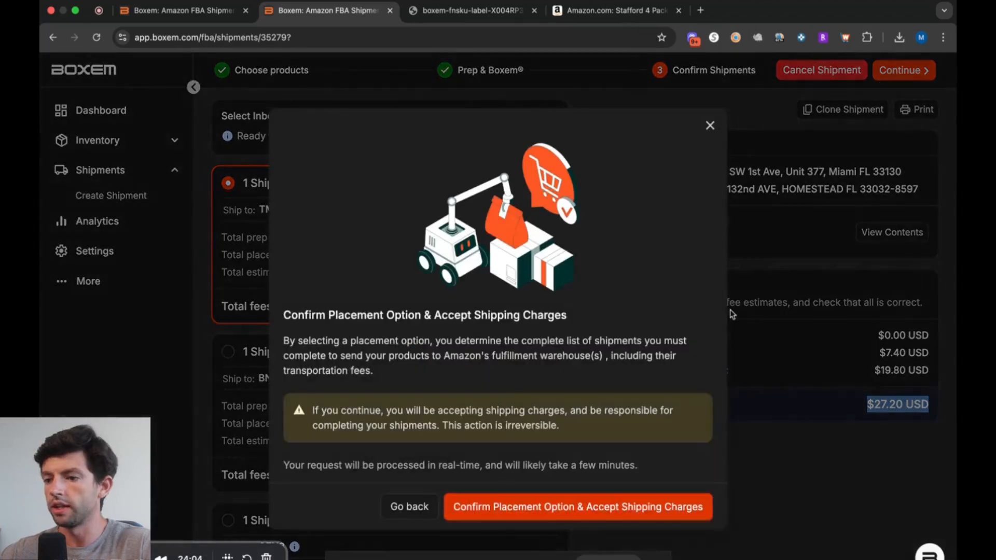
left_click(503, 507)
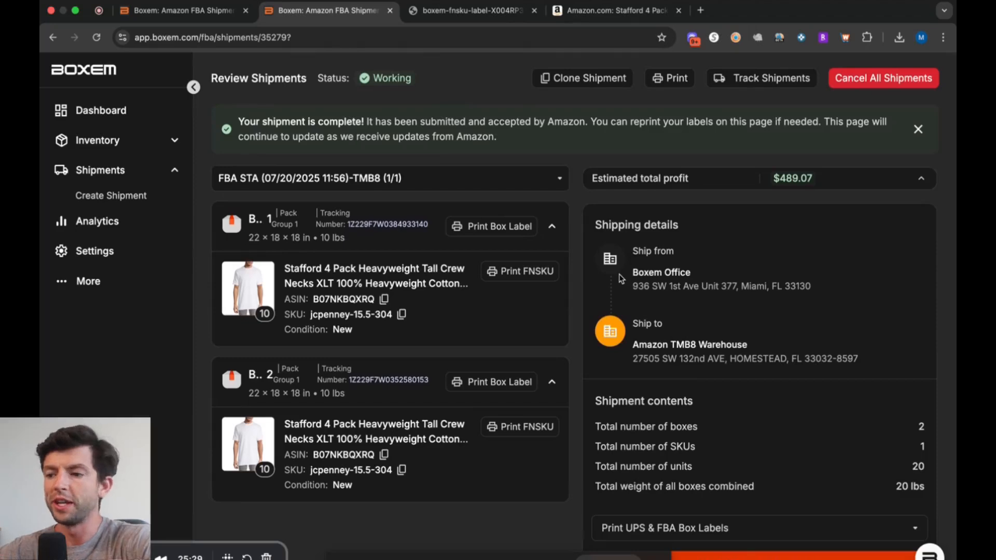
Print the UPS and FBA box labels for the completed shipment and open the downloaded PDF.
scroll(618, 274, "down", 1)
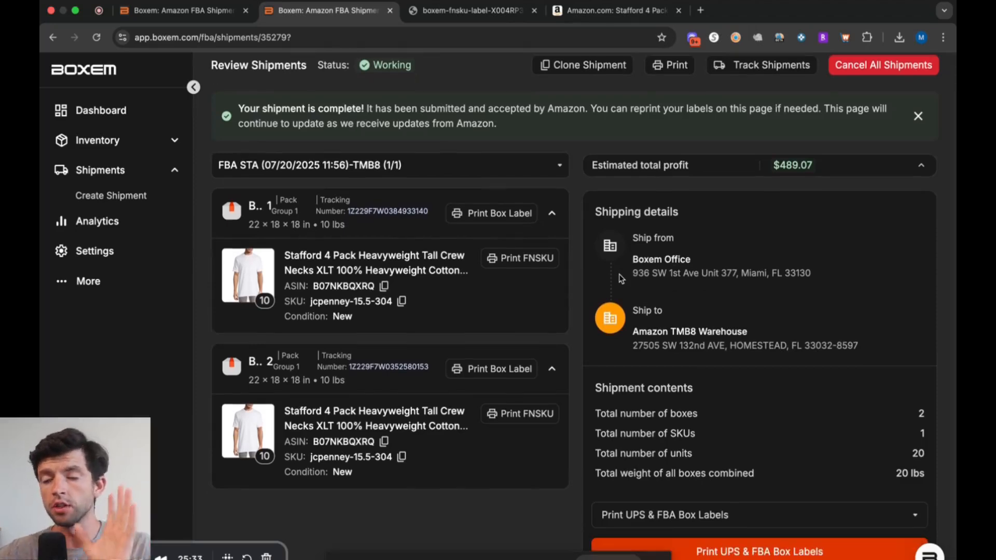
scroll(618, 274, "up", 1)
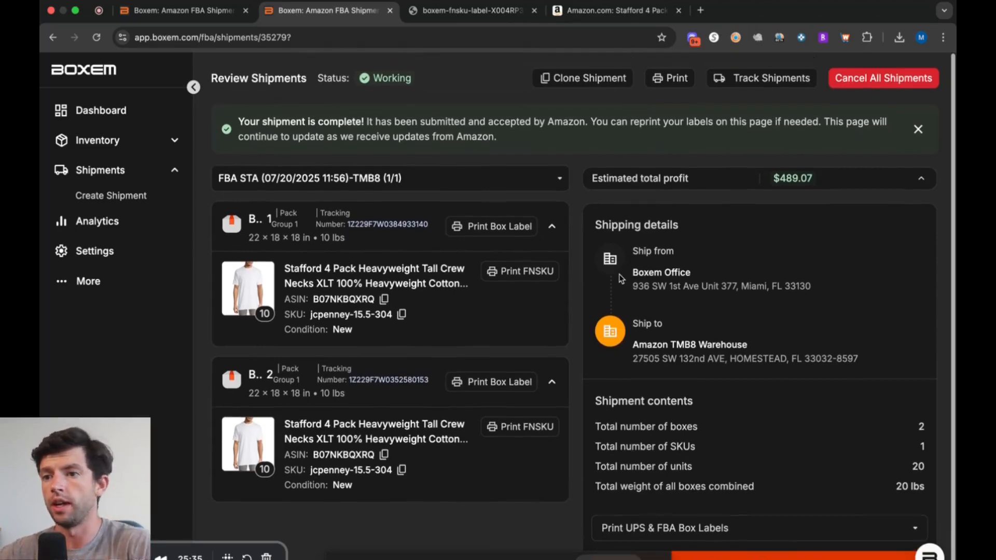
left_click_drag(437, 158, 245, 124)
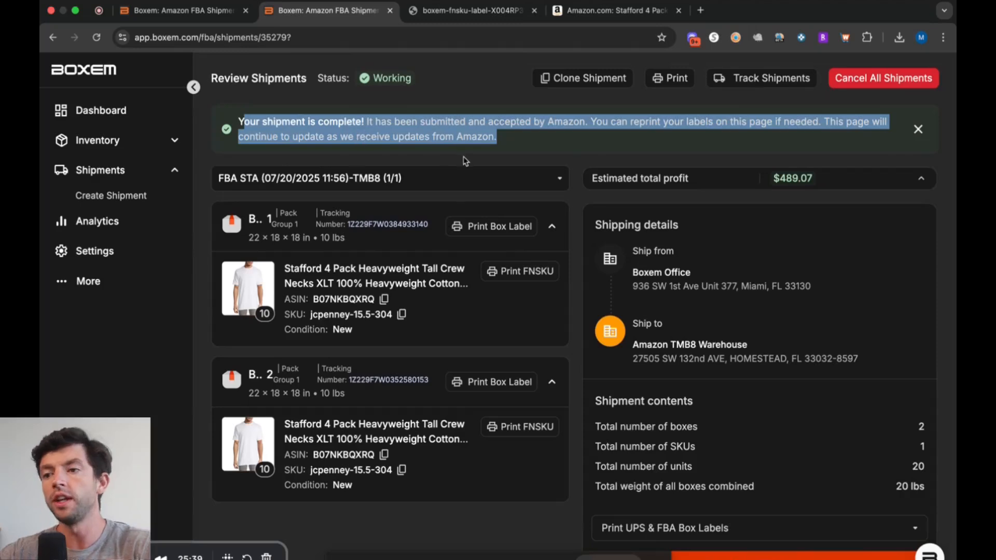
scroll(464, 156, "down", 1)
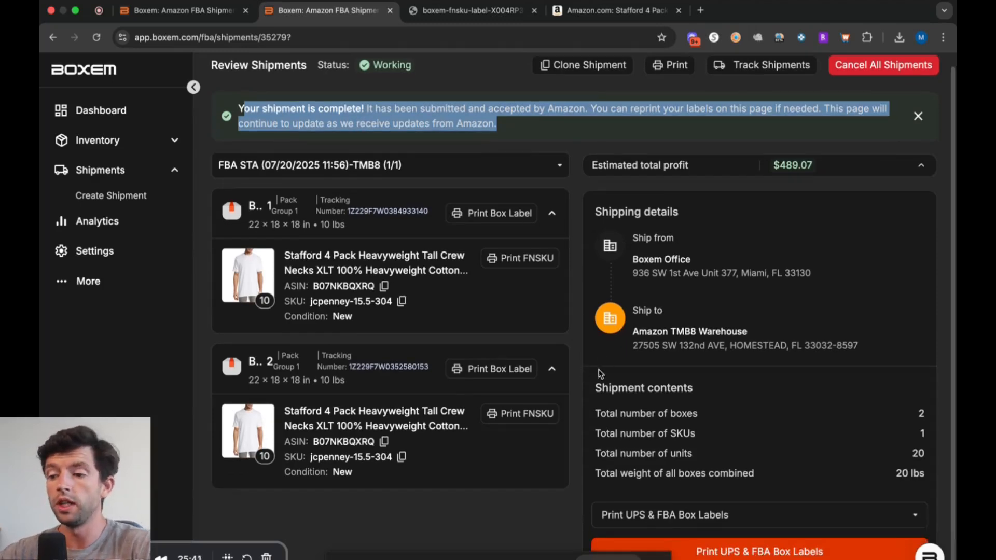
left_click(766, 552)
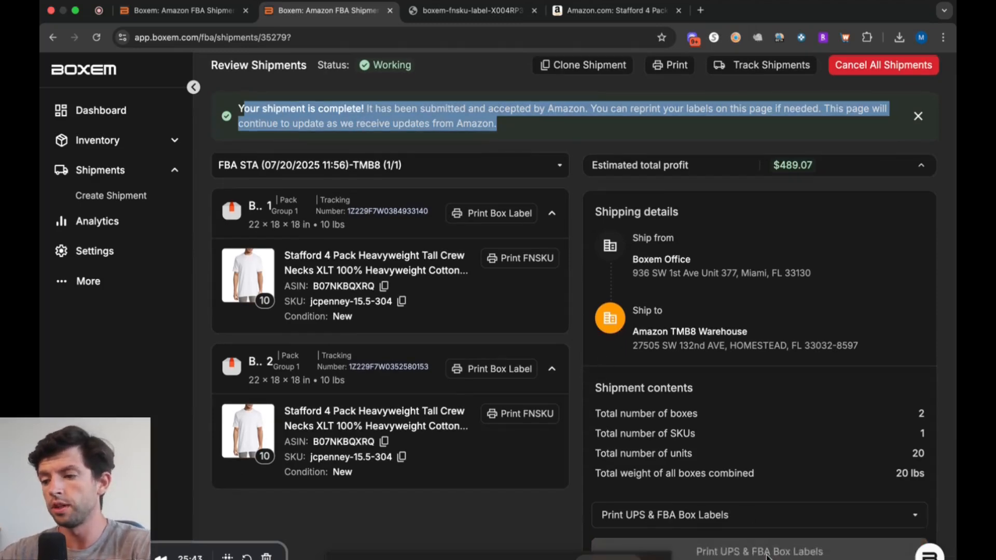
left_click(805, 76)
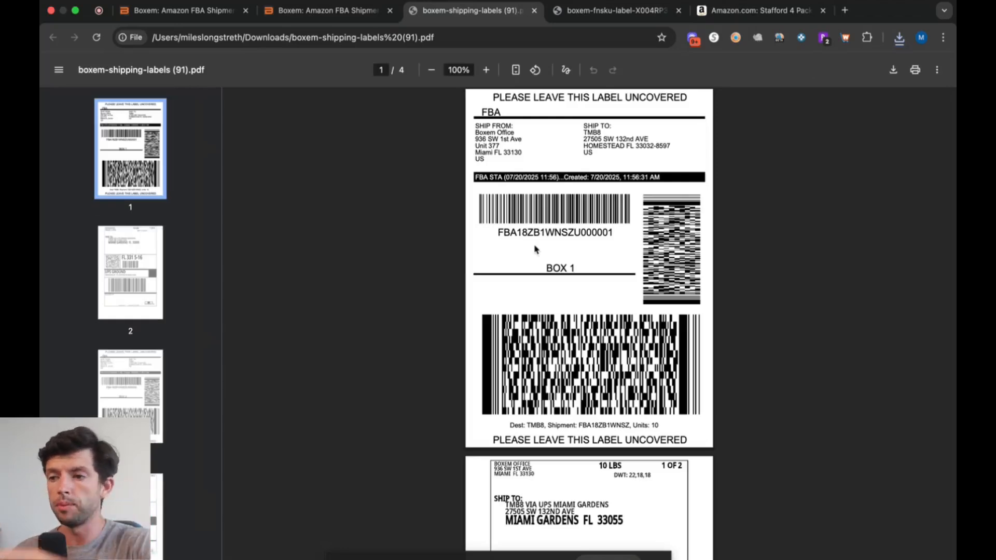
Look through the FBA and UPS labels of both boxes and return to the shipment review.
scroll(536, 249, "down", 6)
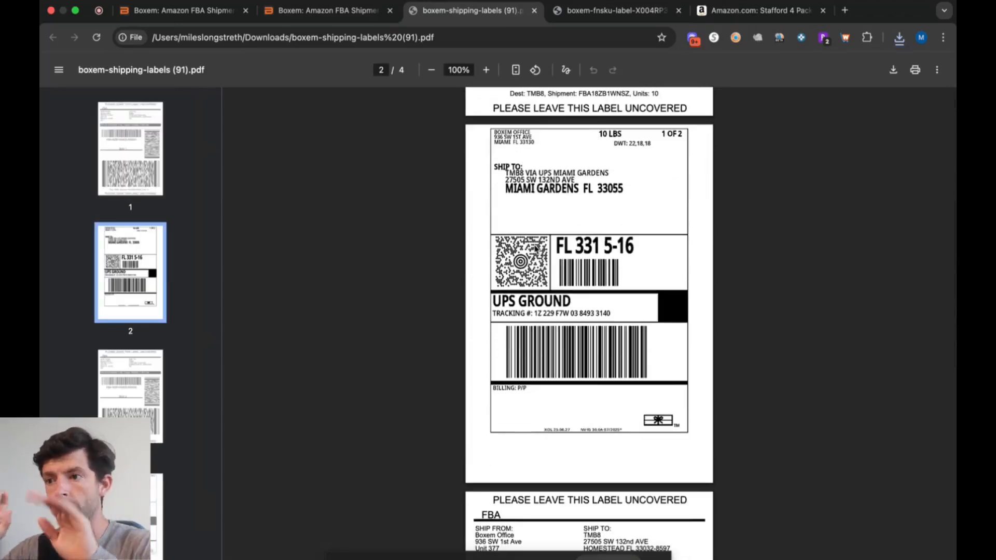
scroll(644, 384, "down", 12)
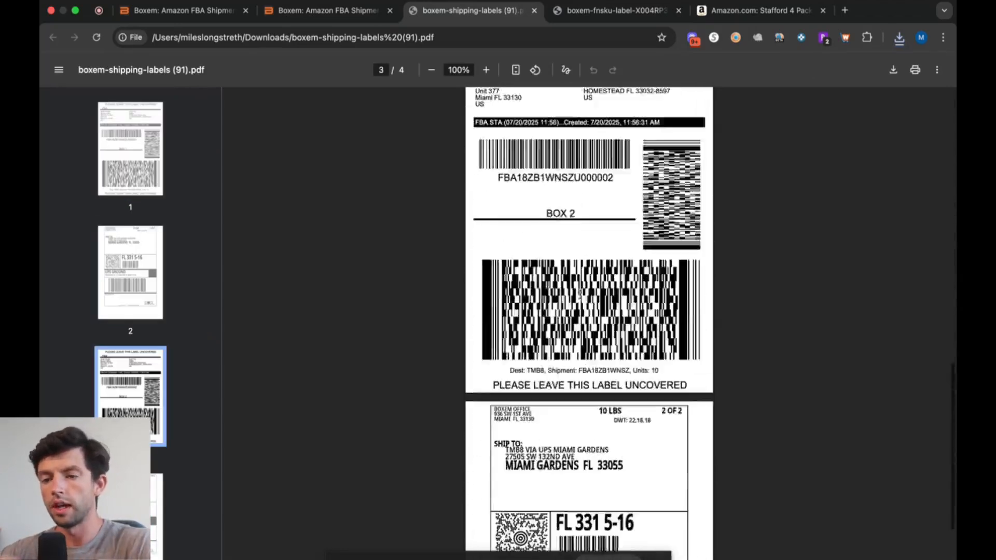
left_click(363, 11)
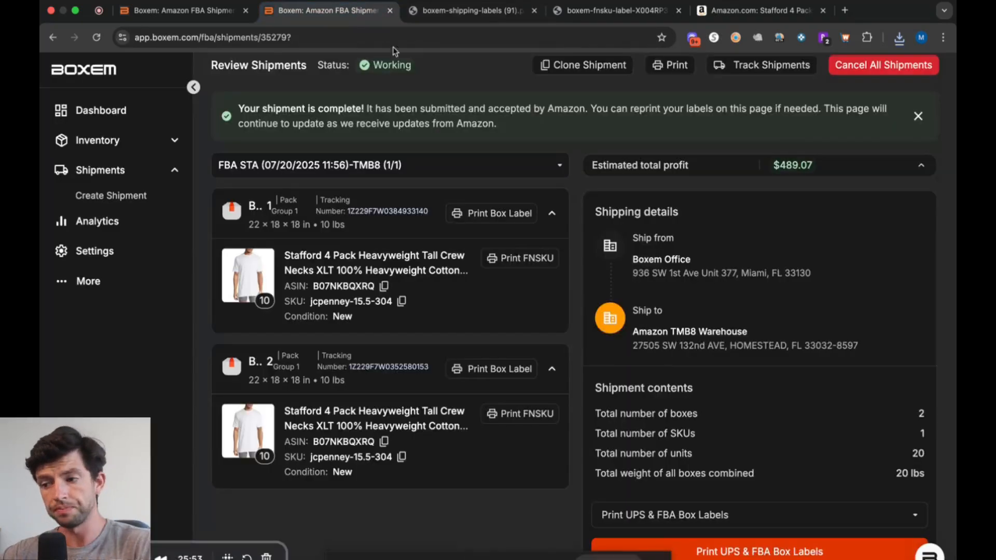